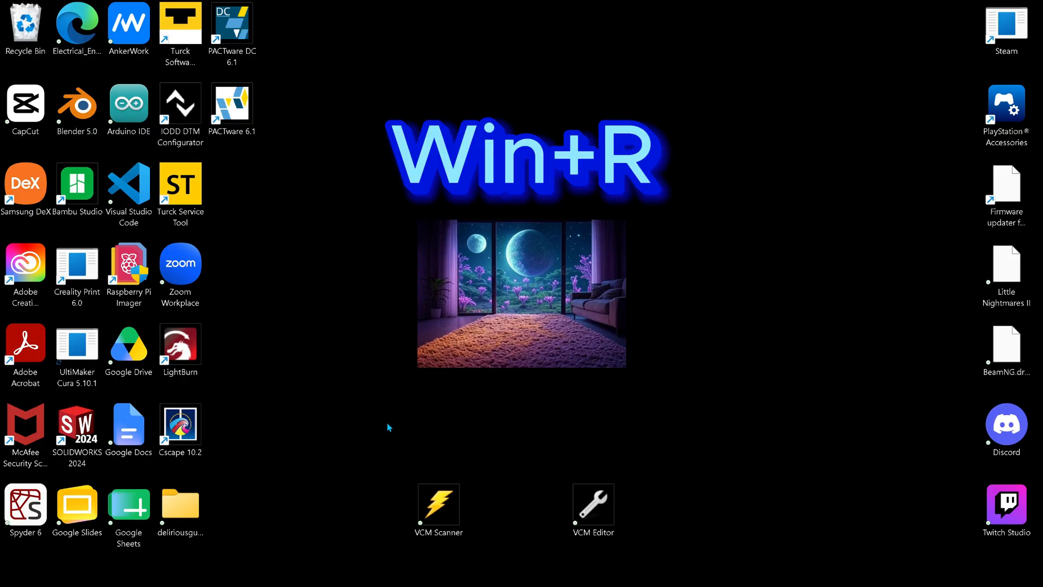
# Step: Open Network Connections with ncpa.cpl and bring up the Ethernet adapter's Internet Protocol Version 4 (TCP/IPv4) properties
pyautogui.press('super+r')
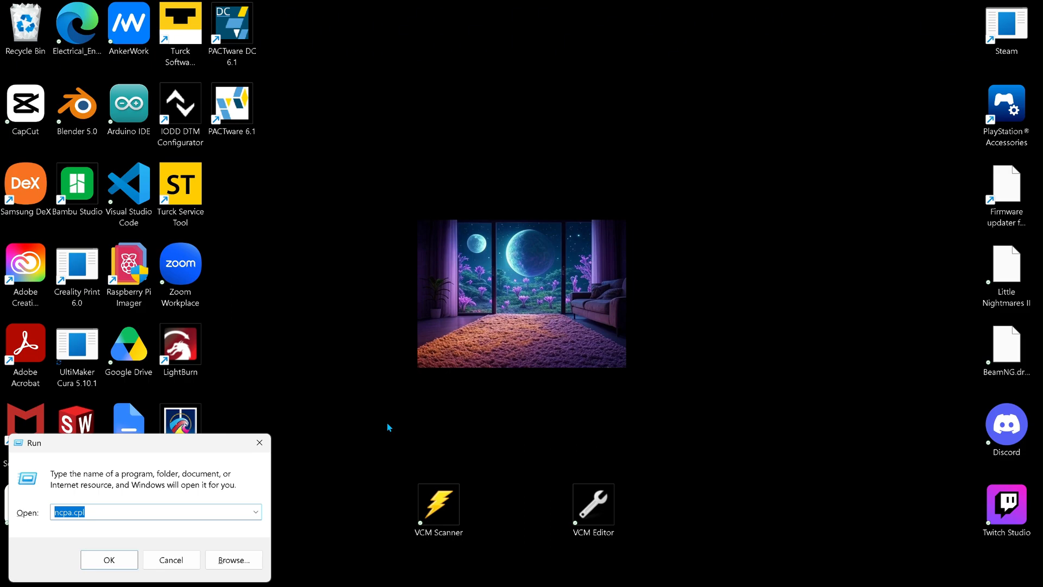
pyautogui.press('Return')
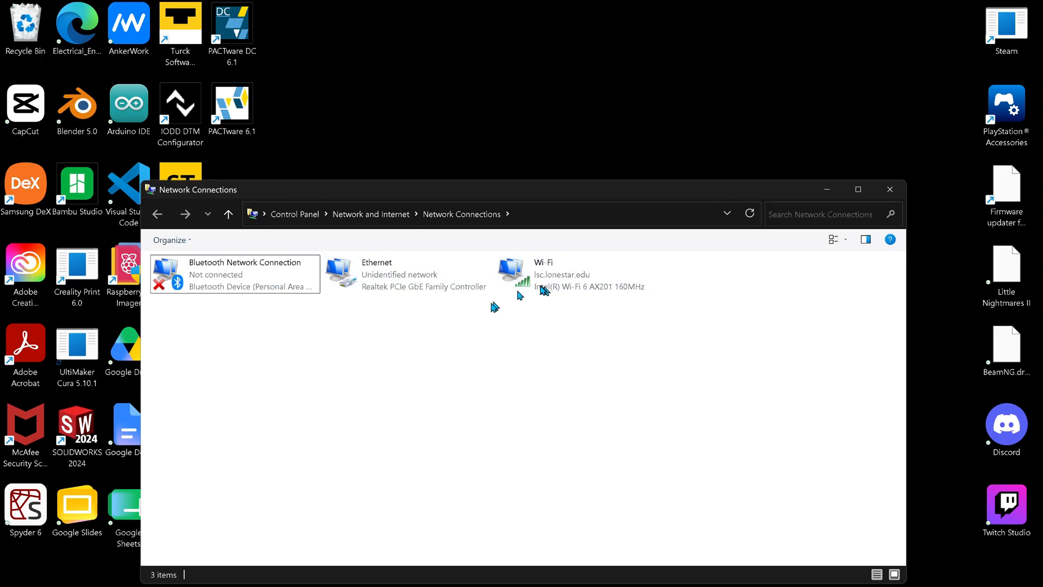
pyautogui.doubleClick(444, 277)
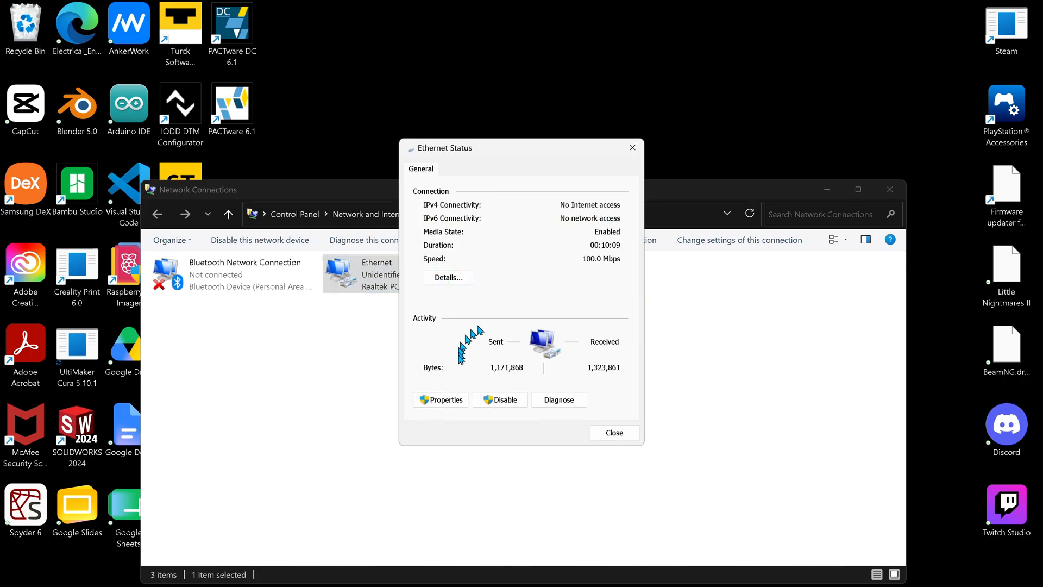
pyautogui.click(459, 400)
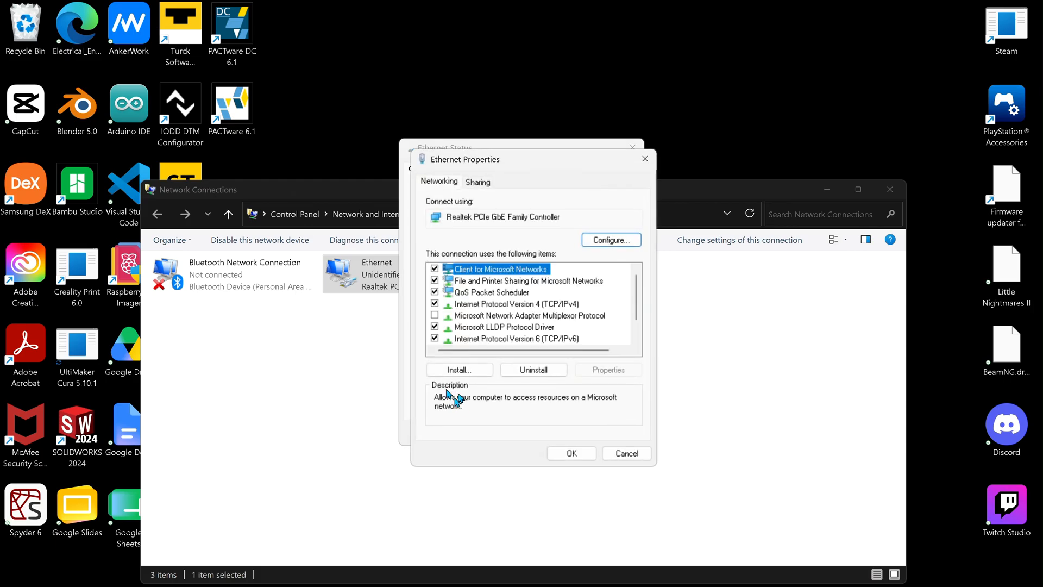
pyautogui.click(493, 305)
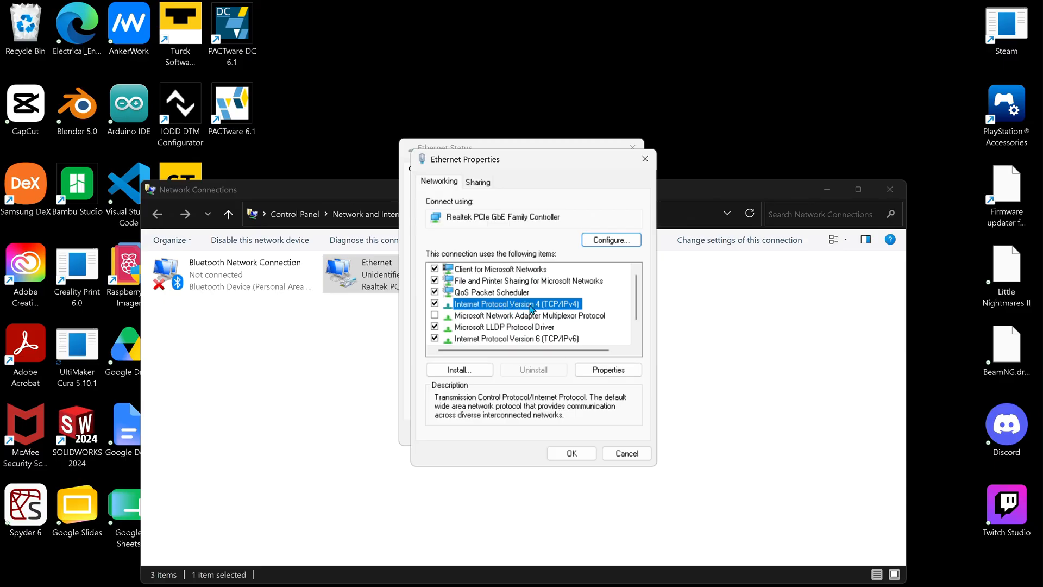
pyautogui.doubleClick(531, 305)
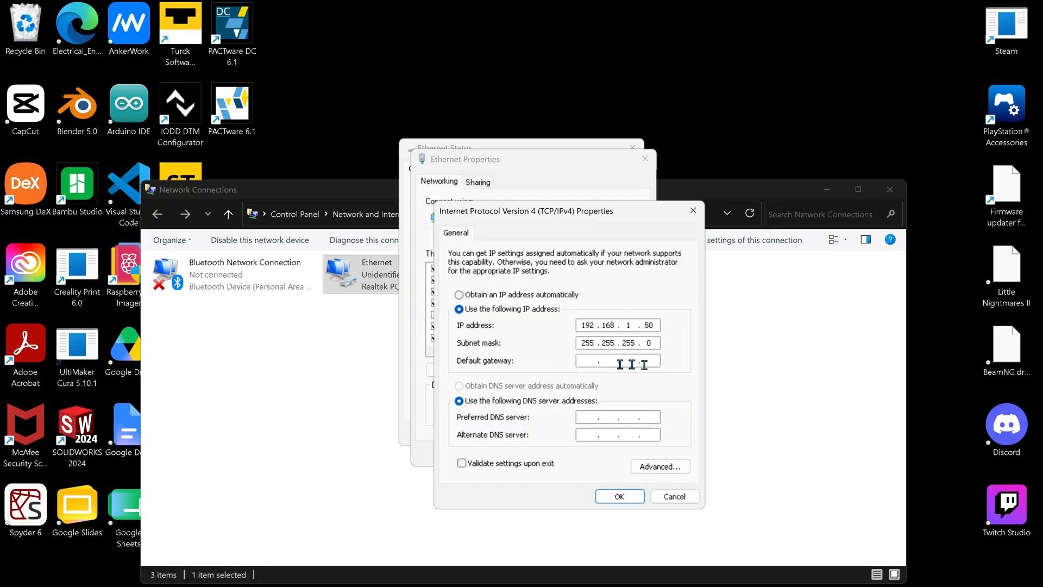
# Step: Accept the static IP address 192.168.1.50 with subnet mask 255.255.255.0 and close all the network windows
pyautogui.click(619, 496)
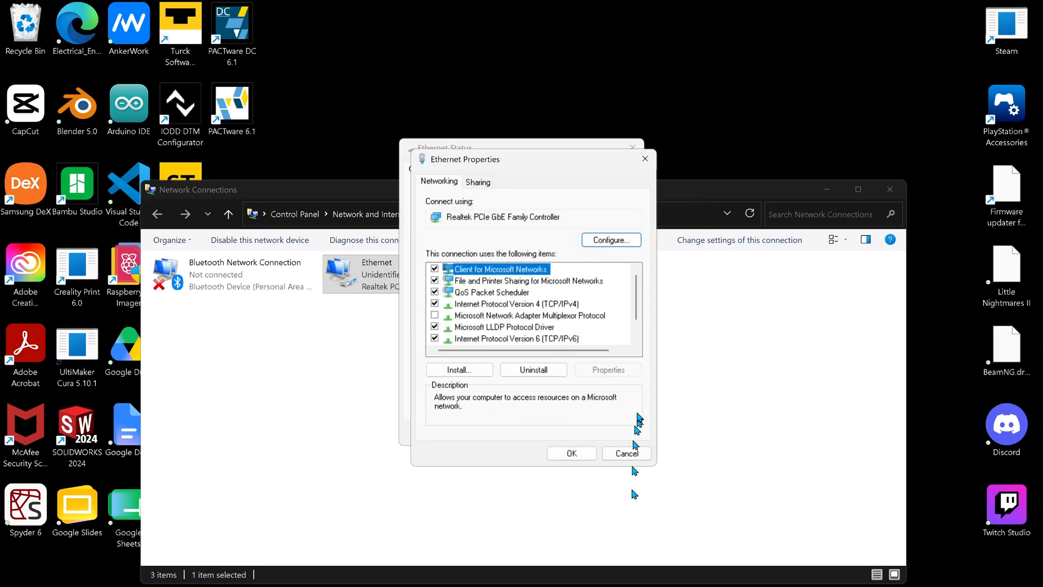
pyautogui.click(644, 158)
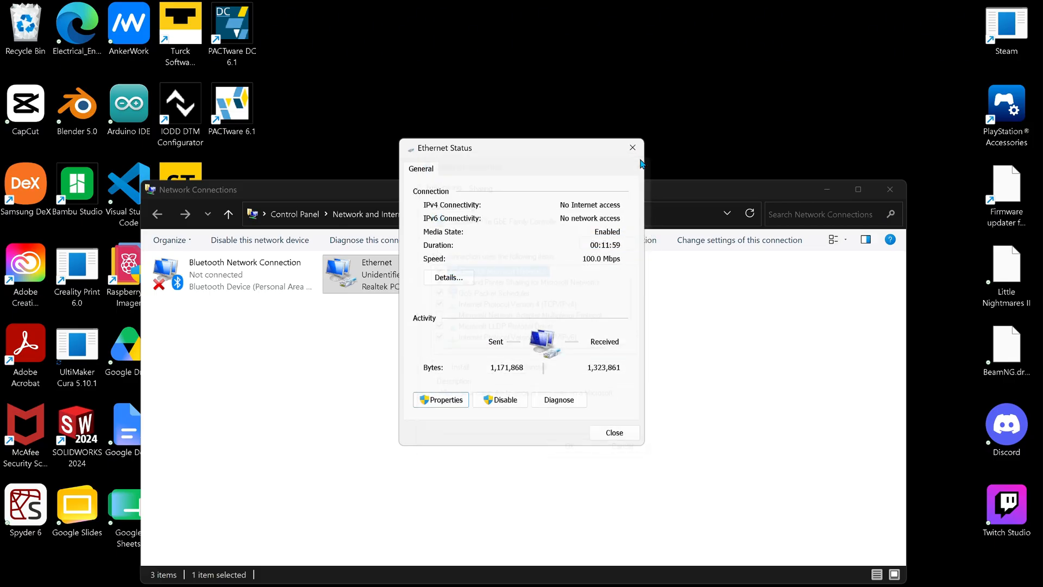
pyautogui.click(633, 148)
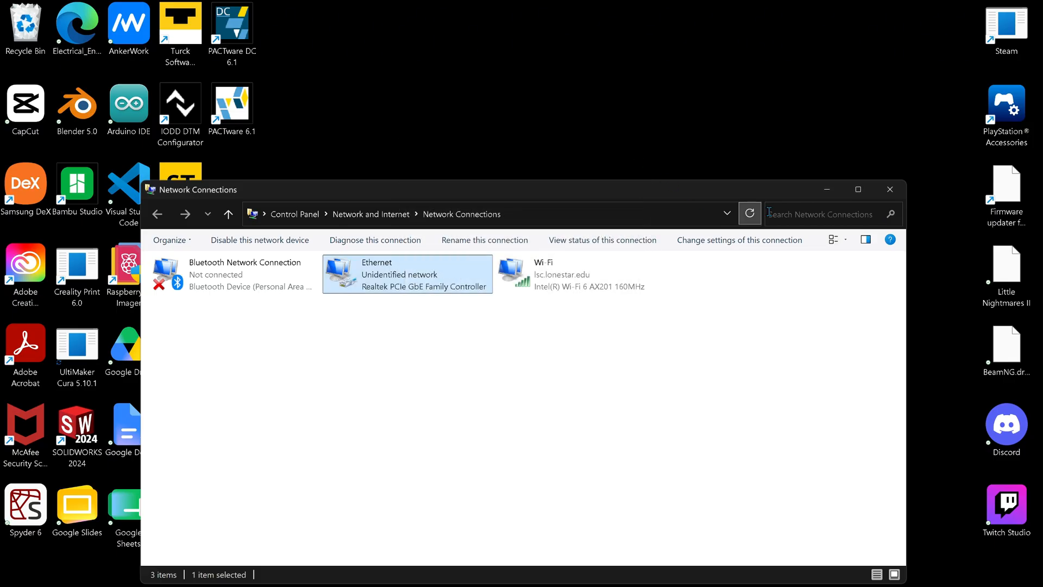
pyautogui.click(889, 189)
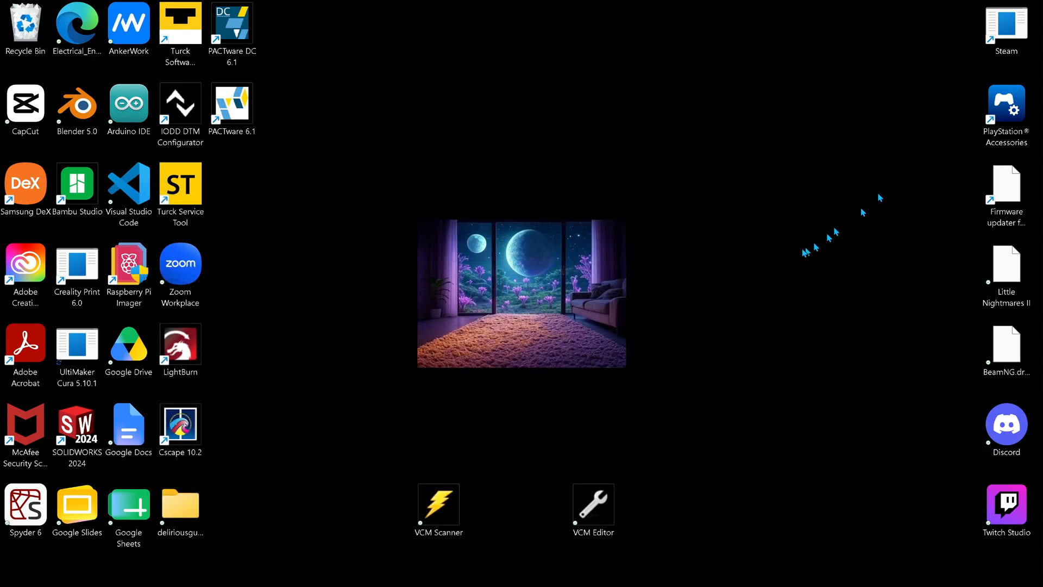
# Step: Run ipconfig in a maximized Command Prompt to check the Ethernet adapter's IPv4 address, and minimize the window
pyautogui.press('super')
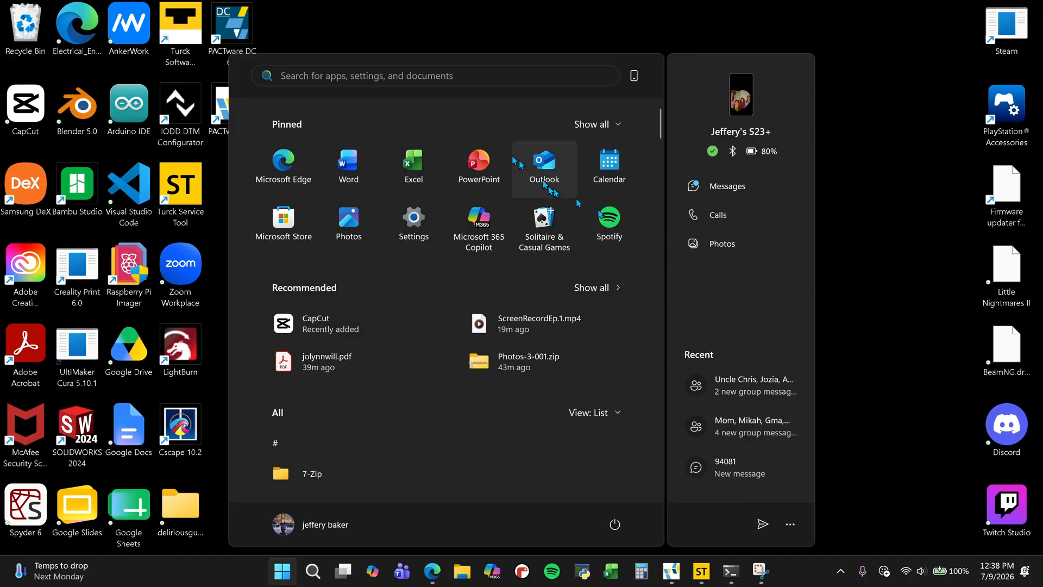
pyautogui.write('cmd')
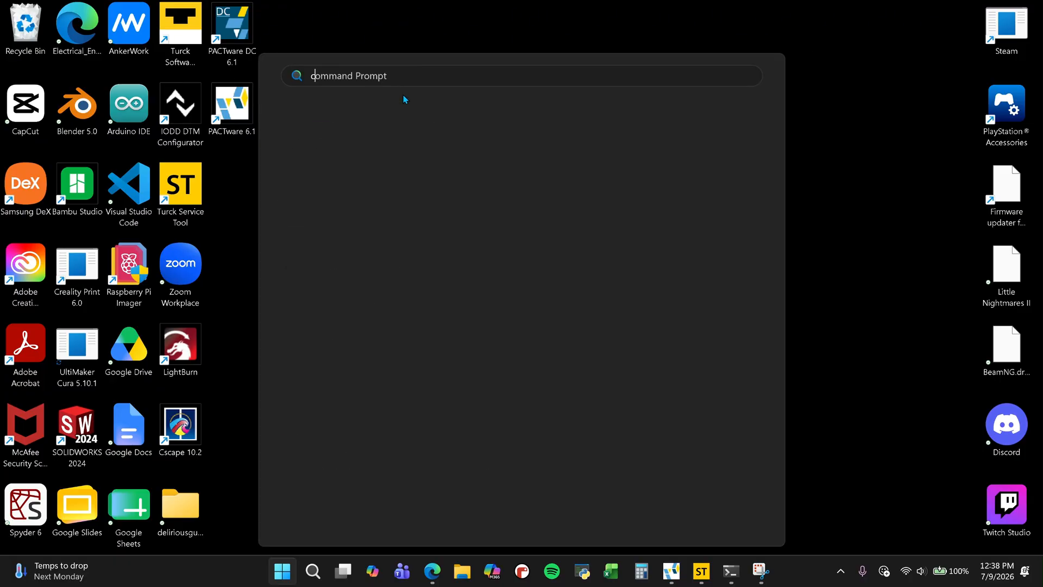
pyautogui.press('Return')
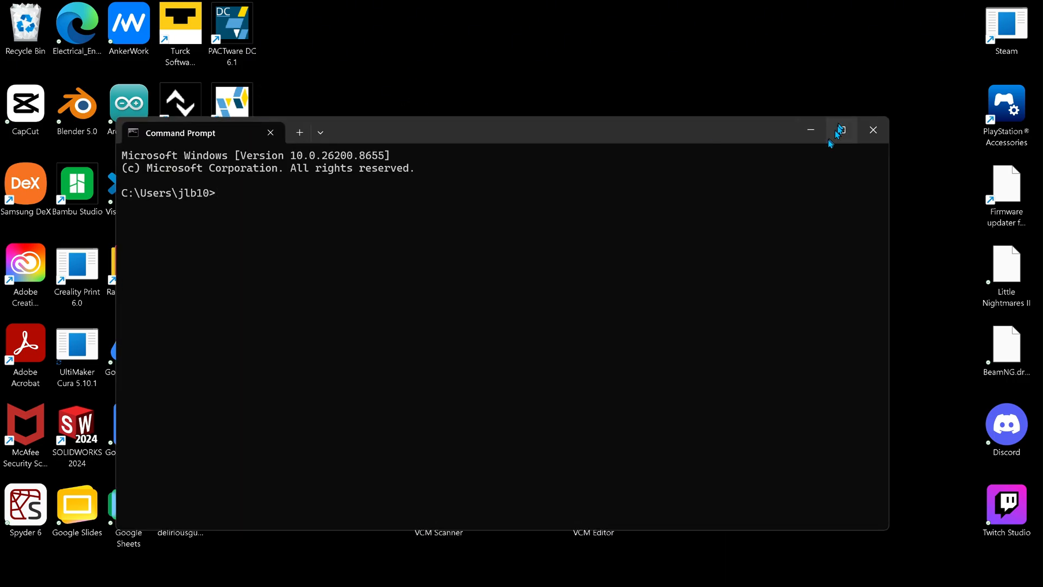
pyautogui.click(842, 129)
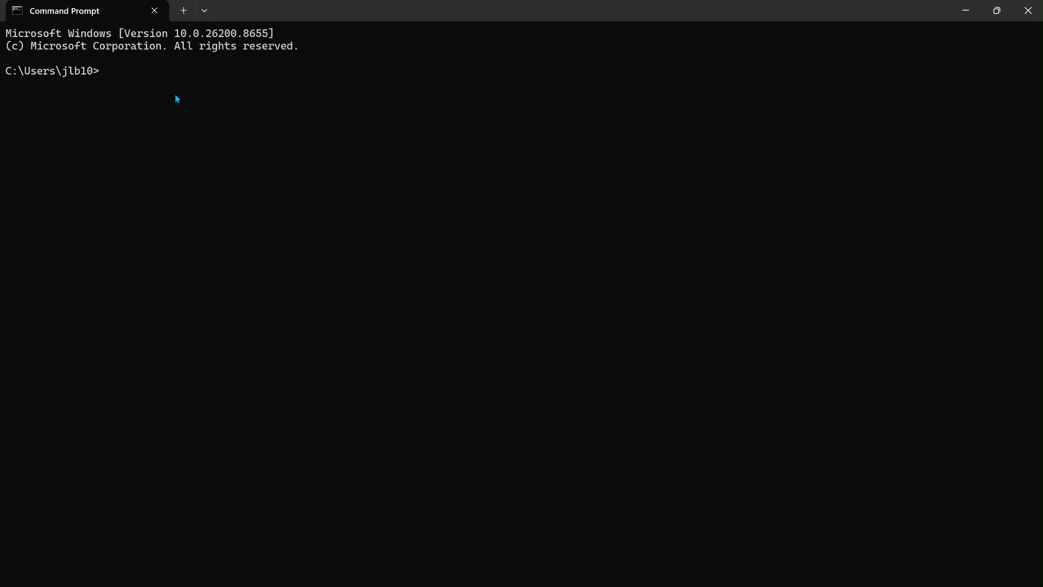
pyautogui.write('ipconfig')
pyautogui.press('Return')
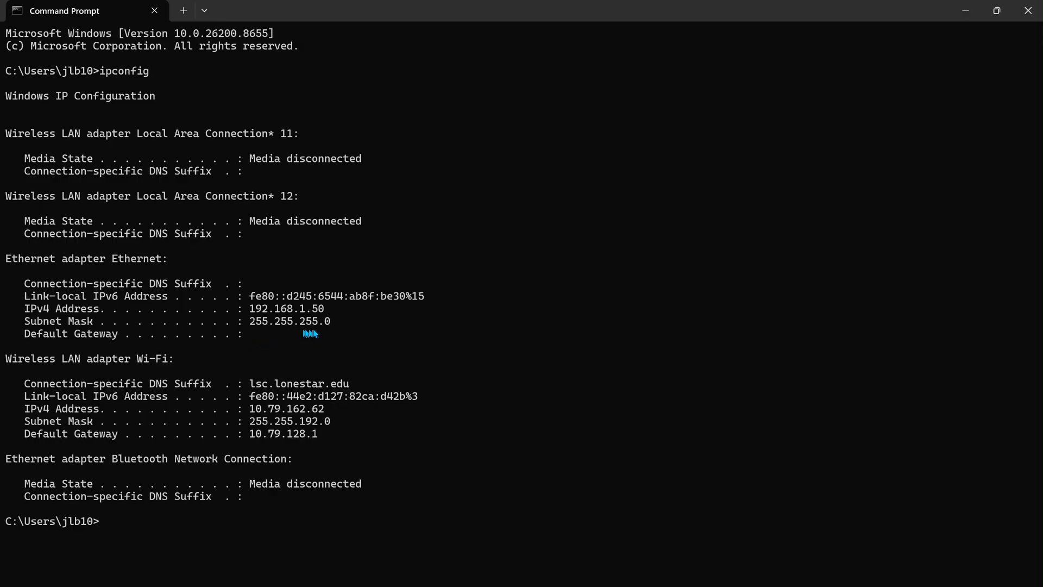
pyautogui.click(974, 14)
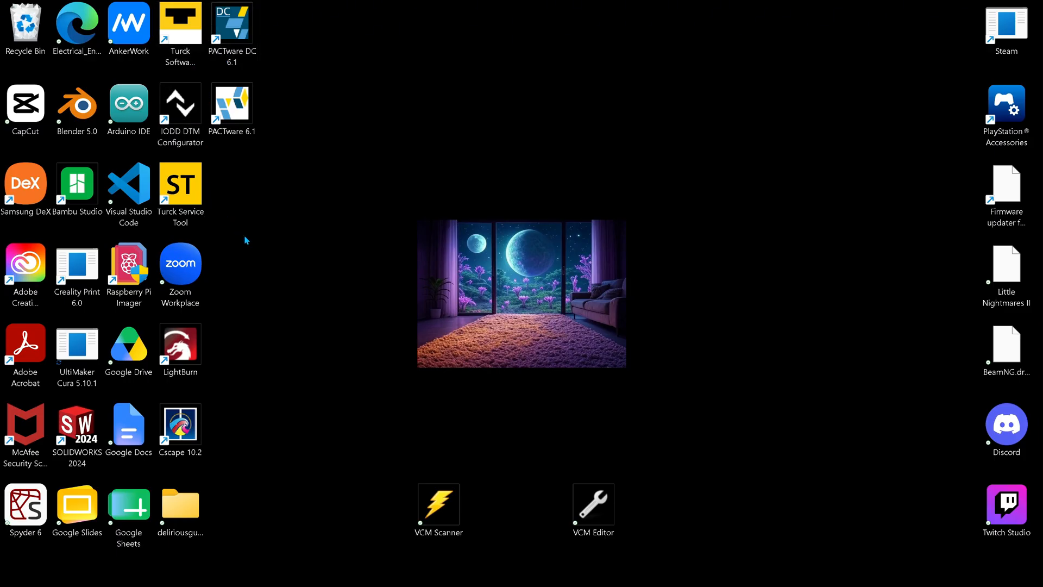
# Step: Open Turck Service Tool in a maximized window and search the network for connected devices
pyautogui.doubleClick(195, 189)
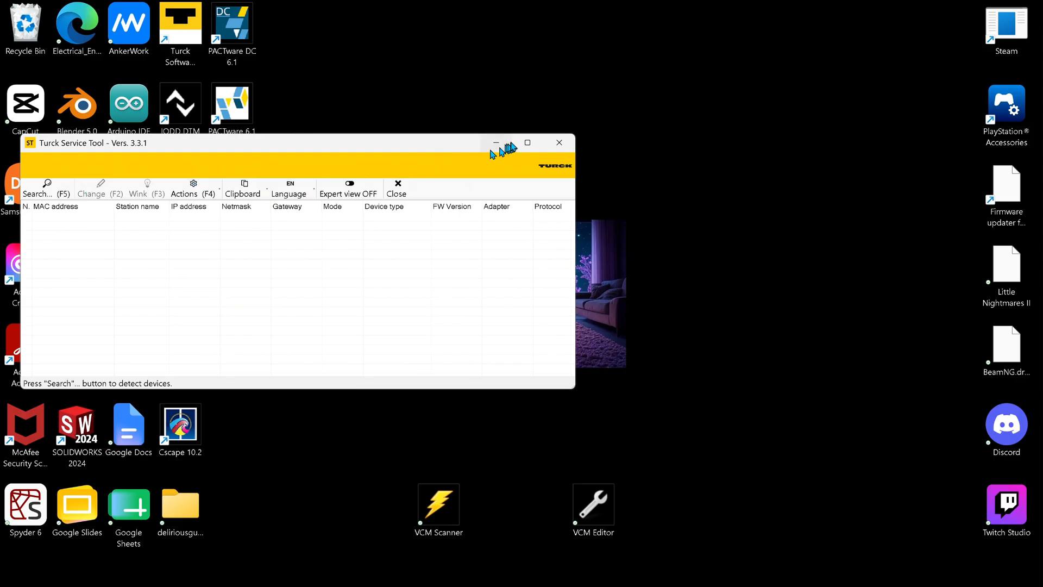
pyautogui.click(527, 143)
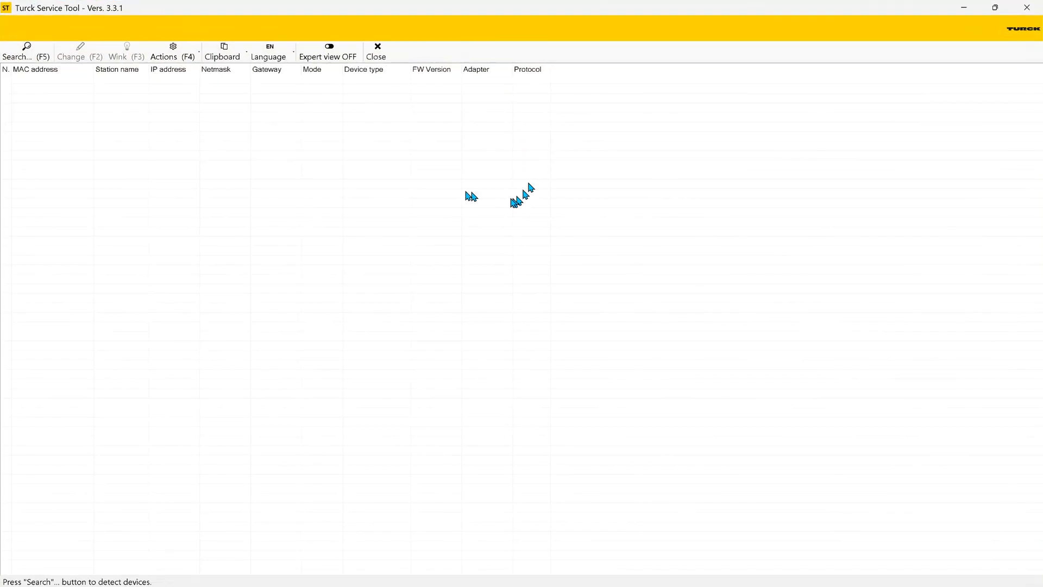
pyautogui.click(42, 59)
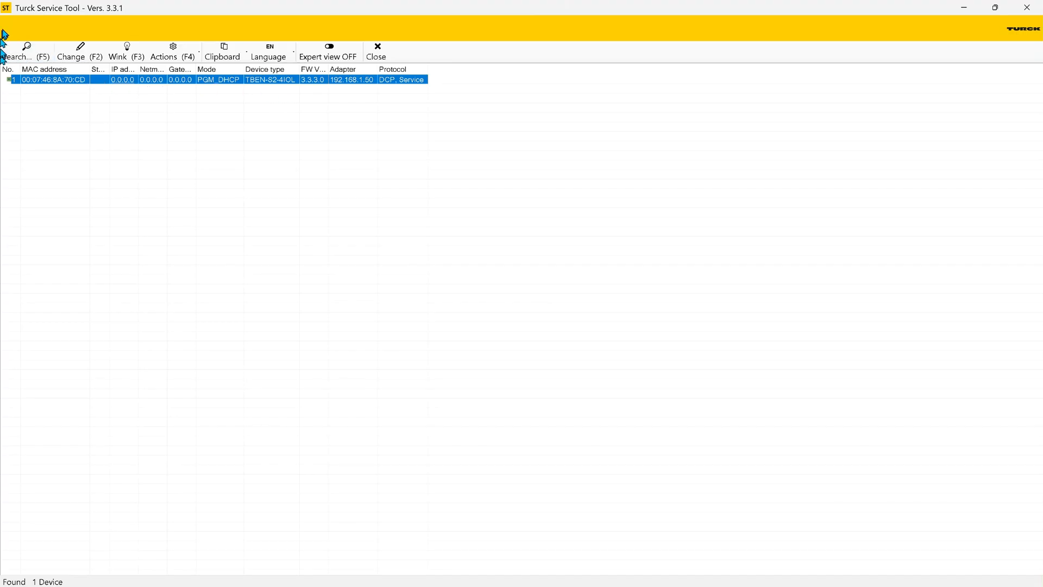
# Step: Review the TBEN-S2-4IOL device's IP configuration, dismiss it without changes, and minimize the Turck Service Tool
pyautogui.doubleClick(104, 86)
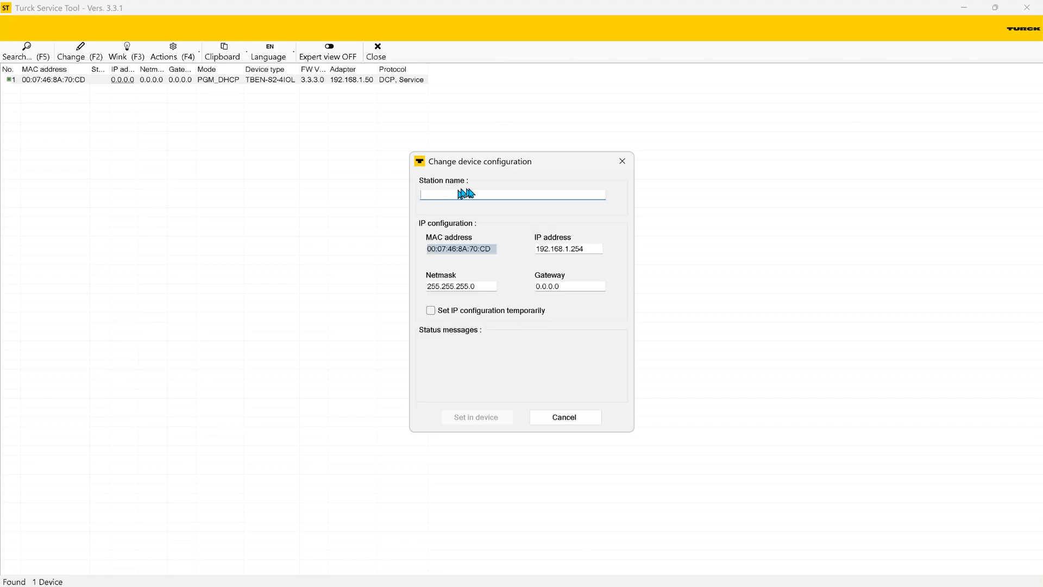
pyautogui.click(624, 163)
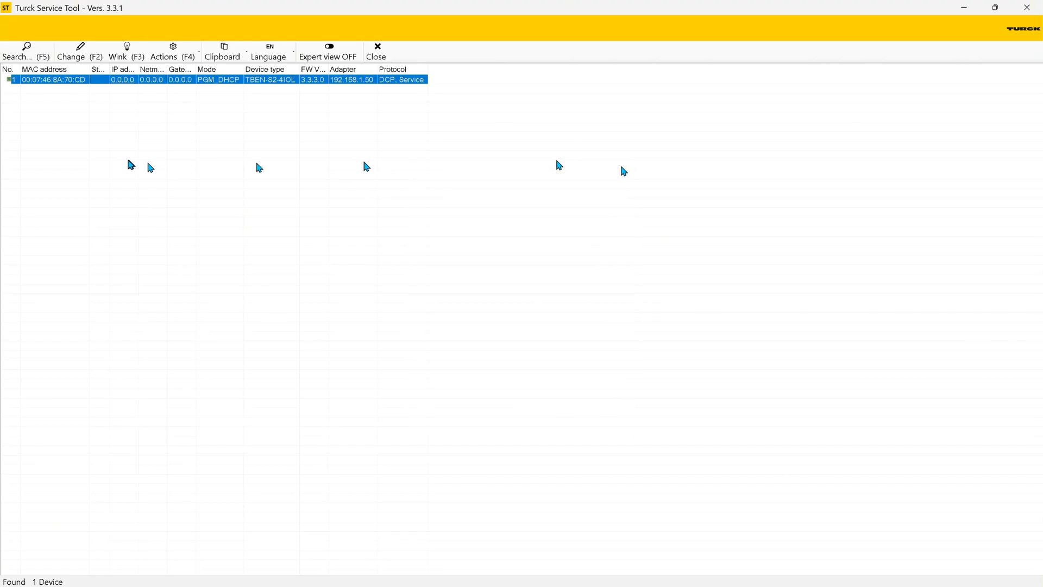
pyautogui.doubleClick(167, 83)
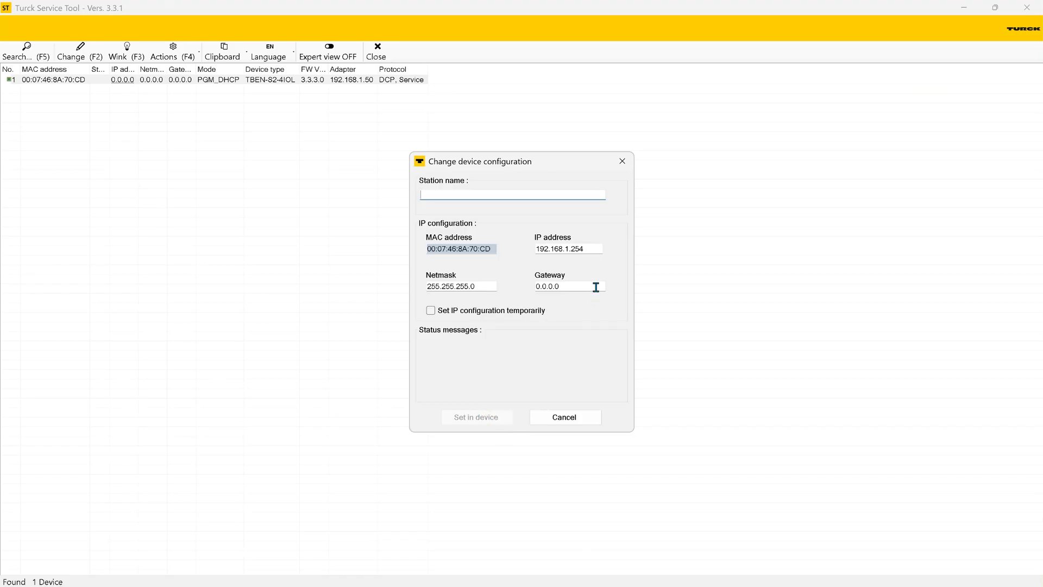
pyautogui.click(620, 161)
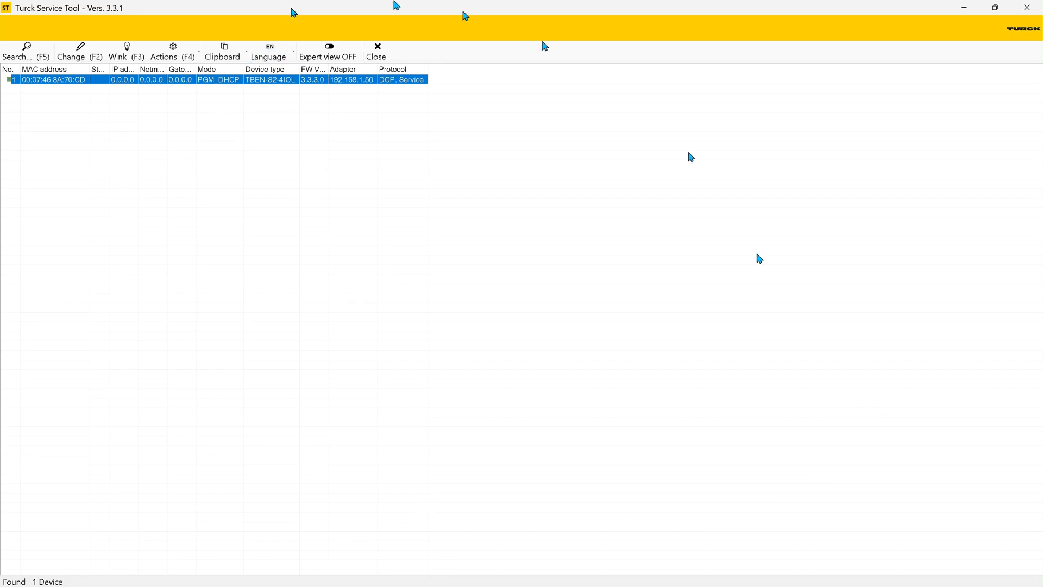
pyautogui.click(965, 7)
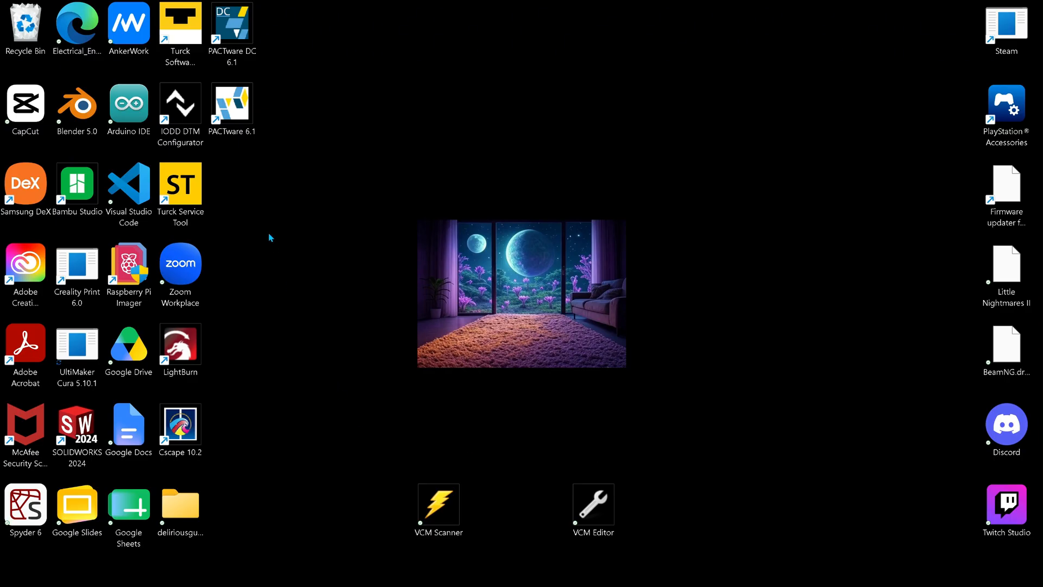
# Step: In IODD DTM Configurator, browse Downloads\1833542 for the Pepperl-Fuchs NRBxx-GS-E2 IODD files, and close the program without adding any
pyautogui.doubleClick(191, 119)
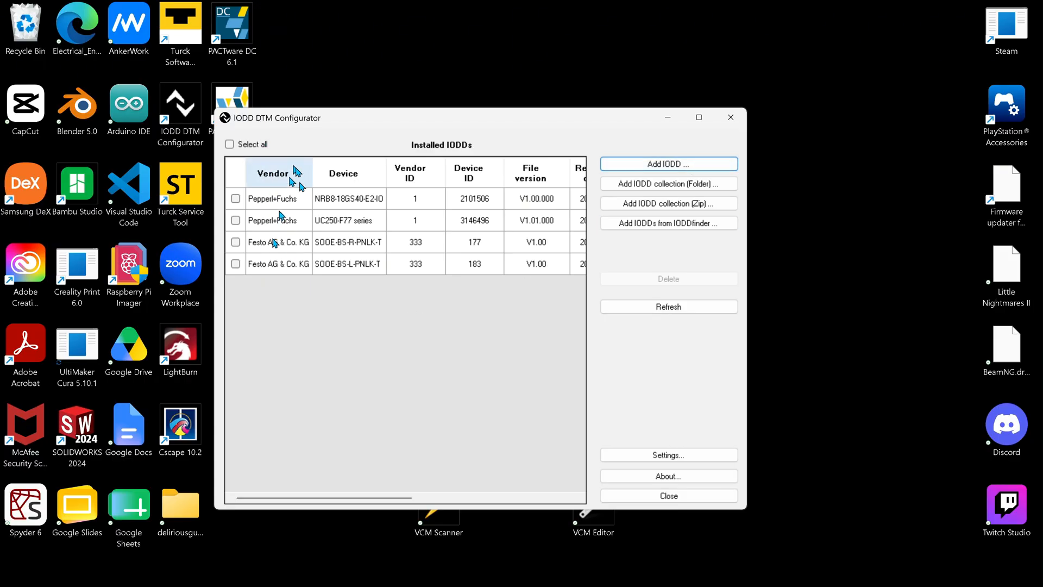
pyautogui.click(693, 166)
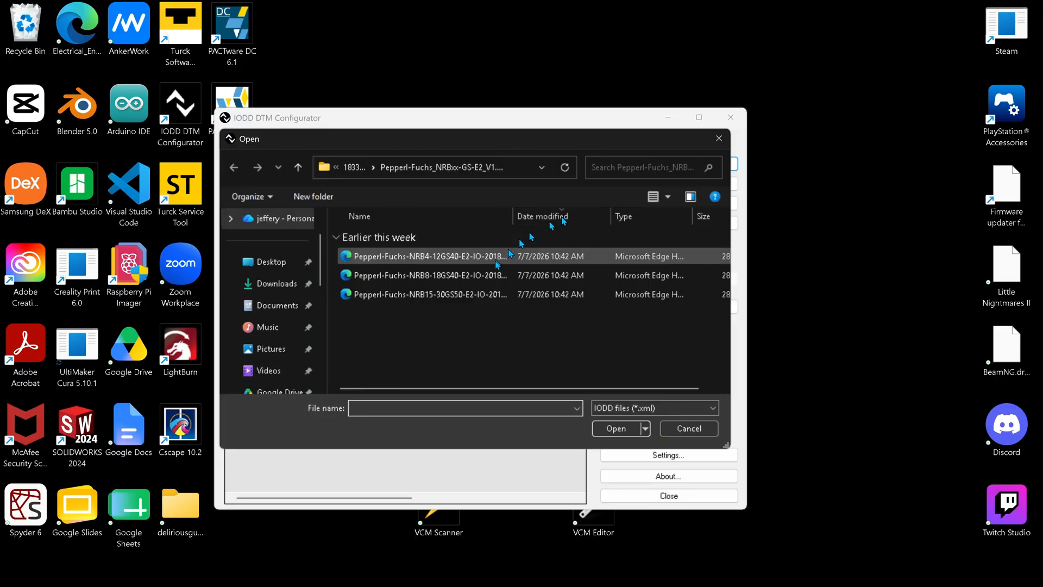
pyautogui.click(347, 169)
pyautogui.click(367, 173)
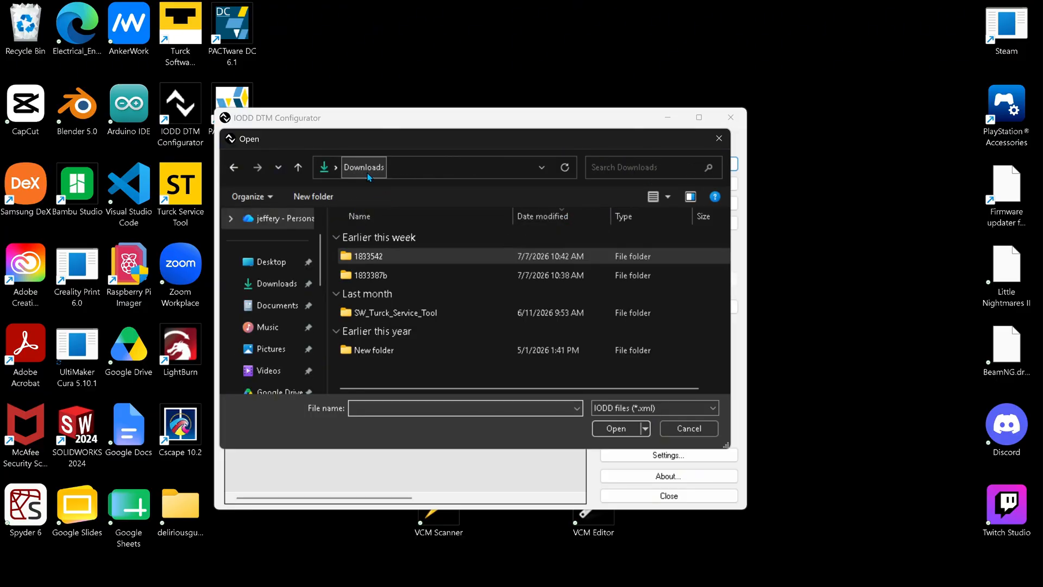
pyautogui.doubleClick(438, 260)
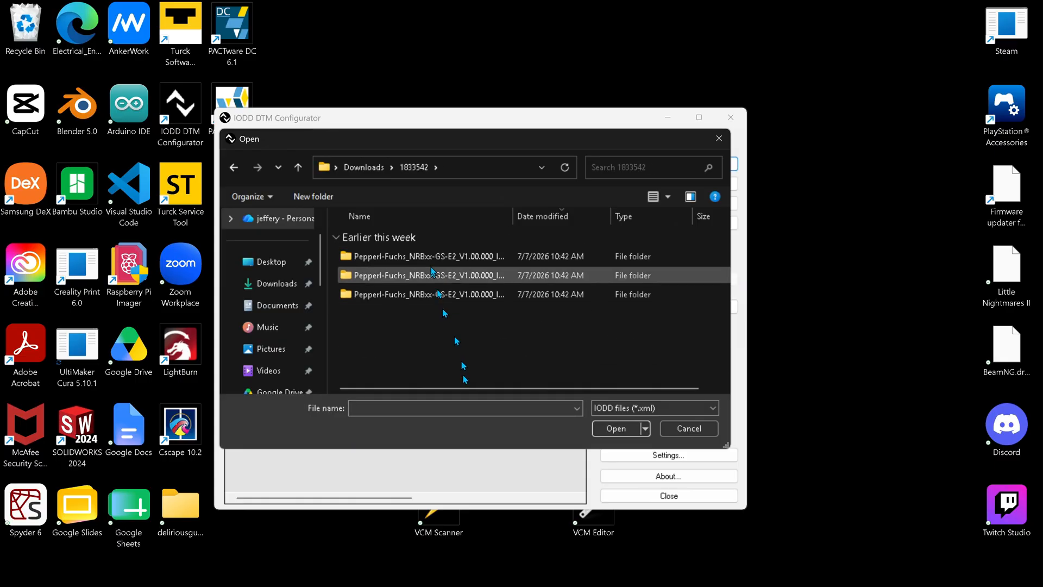
pyautogui.doubleClick(447, 254)
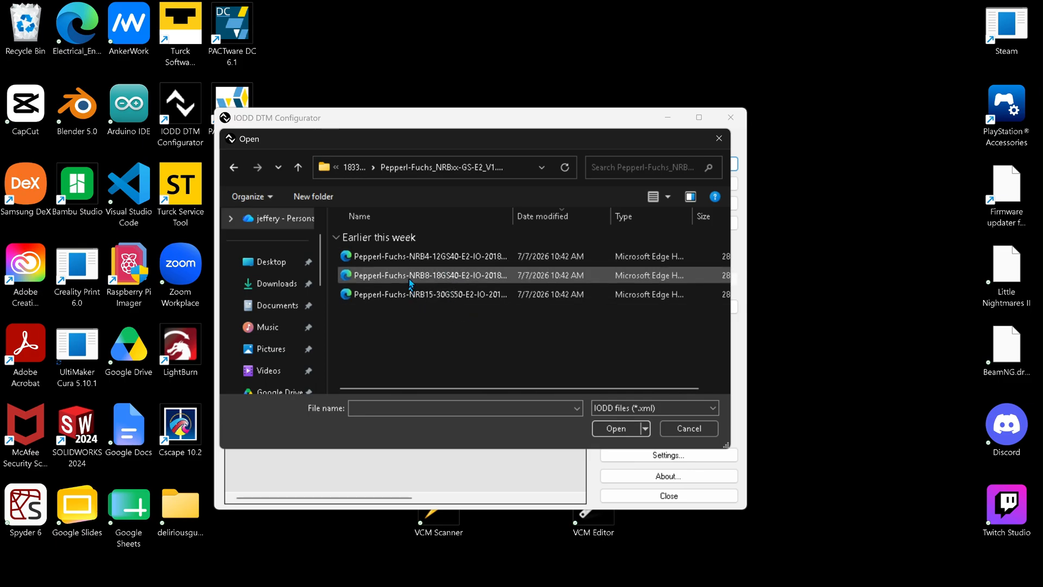
pyautogui.click(719, 140)
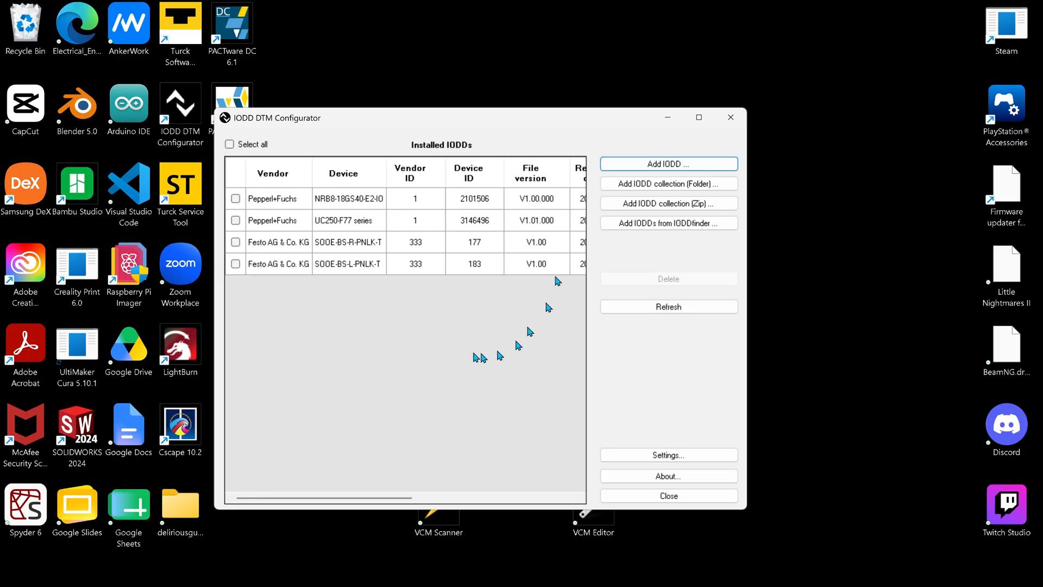
pyautogui.click(705, 495)
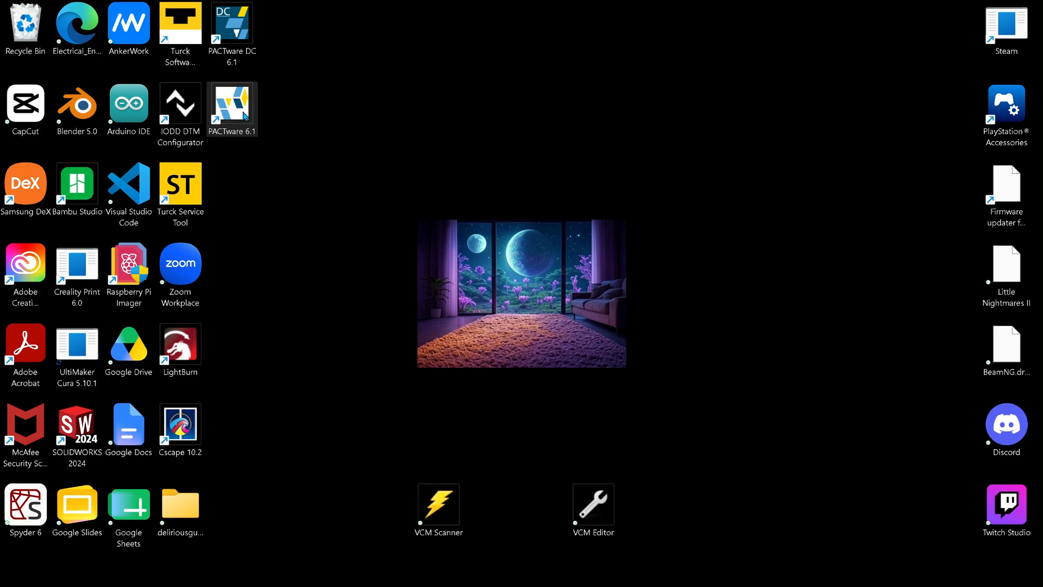
# Step: Turn off the computer's Wi-Fi and launch PACTware 6.1
pyautogui.moveTo(651, 585)
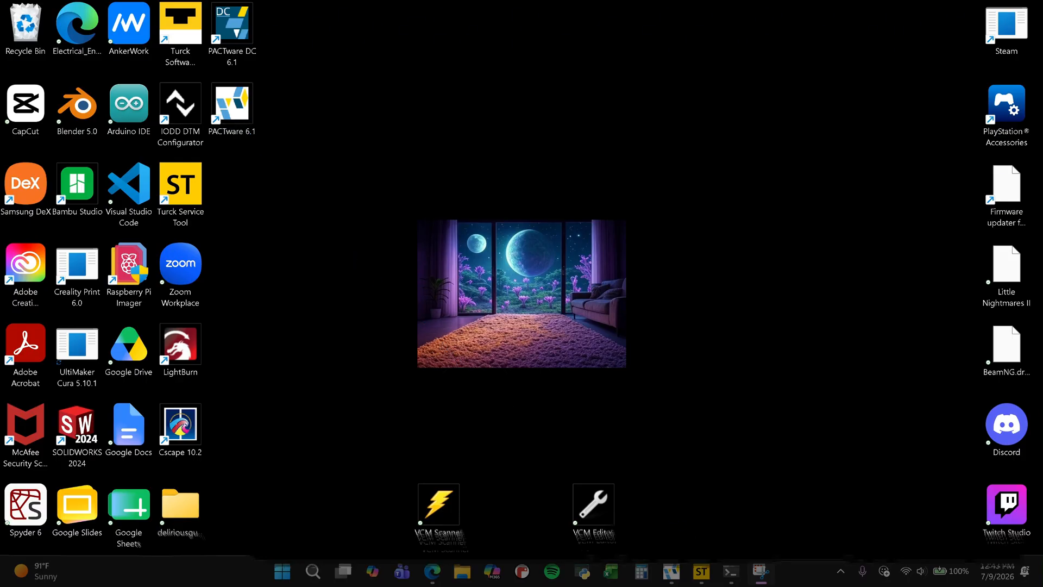
pyautogui.click(921, 579)
pyautogui.click(829, 324)
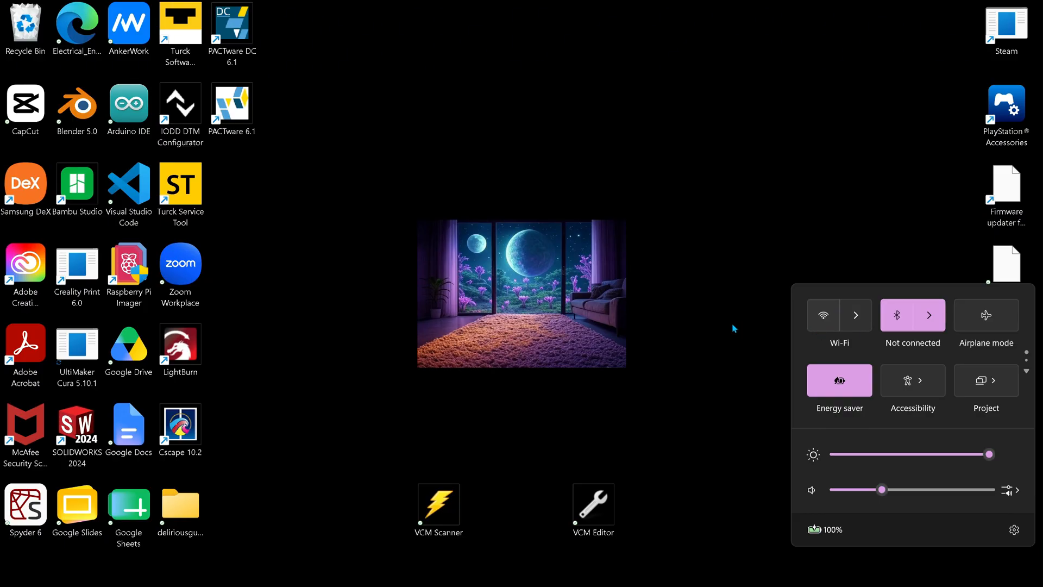
pyautogui.click(703, 393)
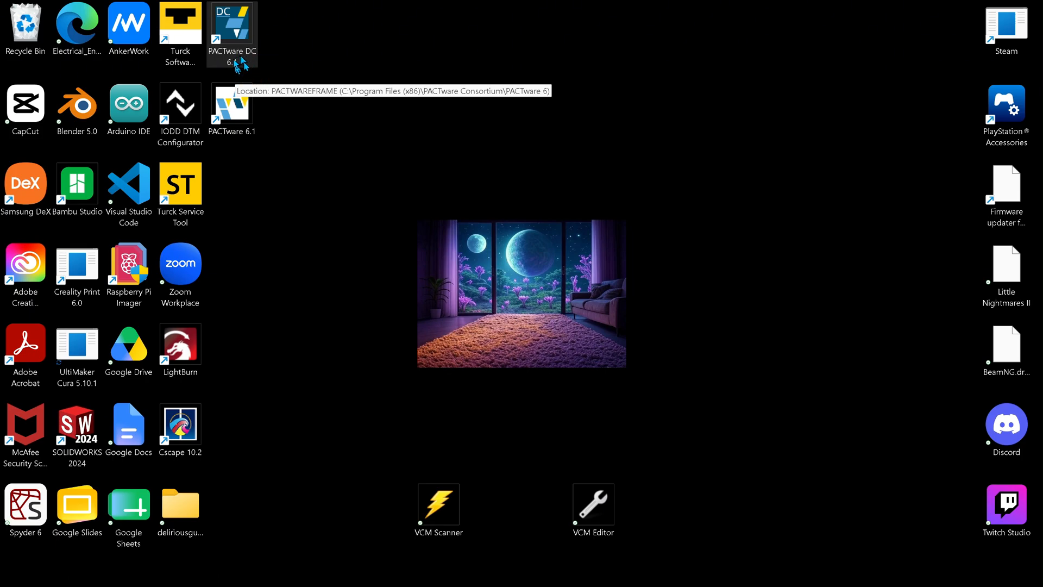
pyautogui.doubleClick(242, 117)
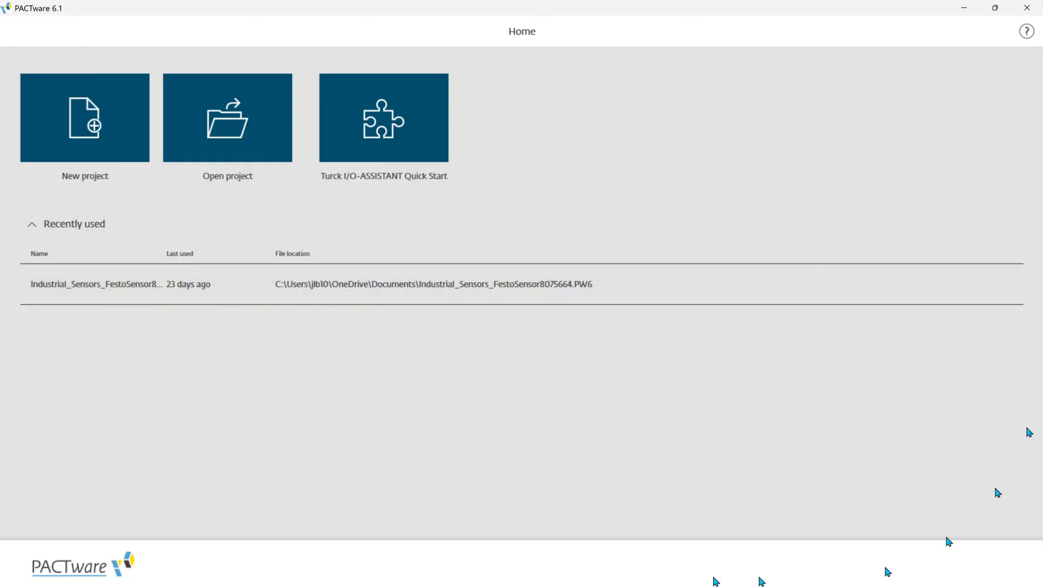
# Step: Create a new PACTware project and minimize the program window
pyautogui.click(109, 161)
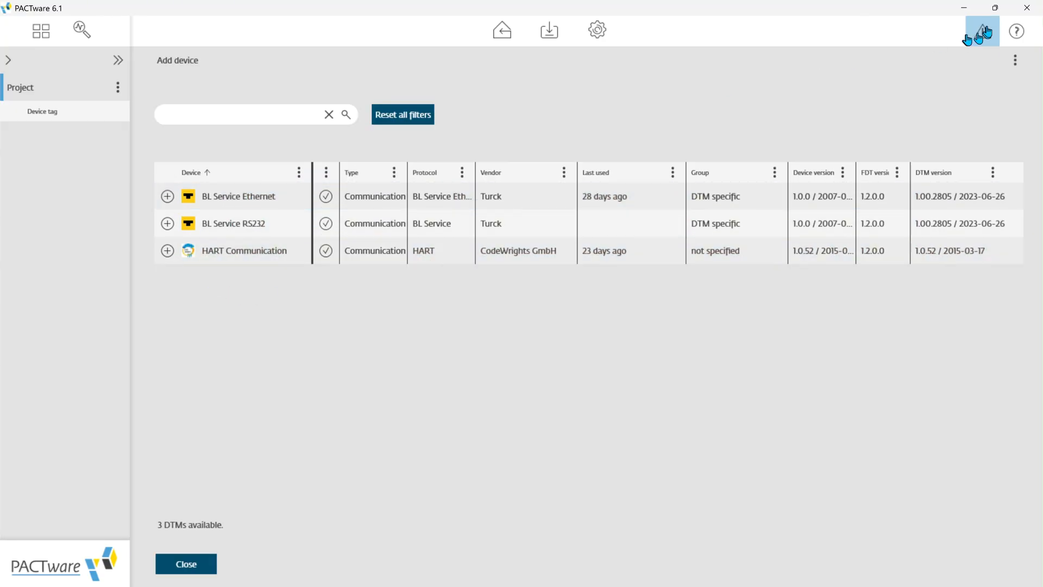
pyautogui.click(965, 6)
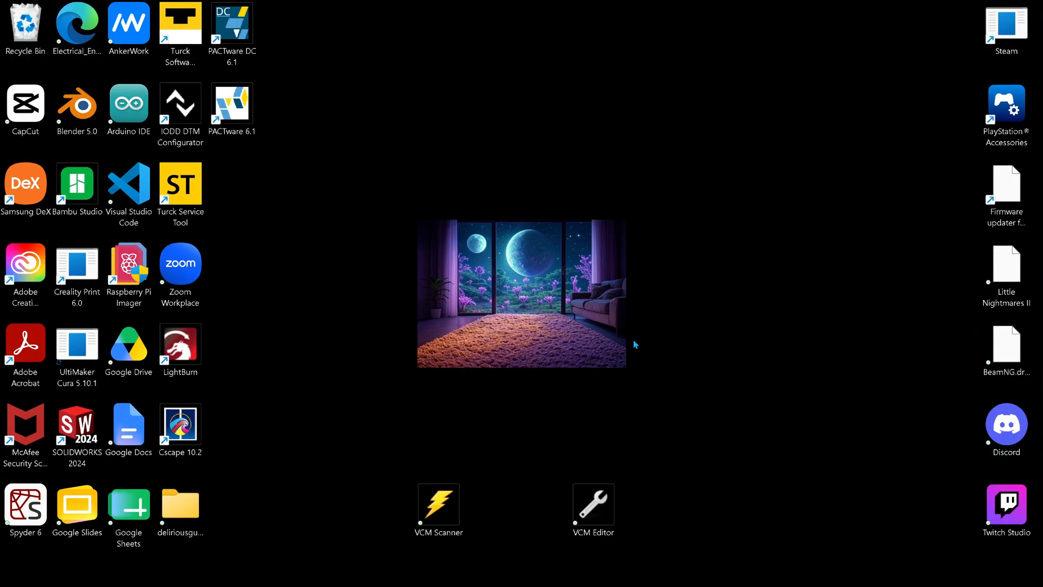
# Step: Open Command Prompt and move its window clear of the Turck Service Tool desktop shortcut
pyautogui.press('super')
pyautogui.write('cmd')
pyautogui.press('Return')
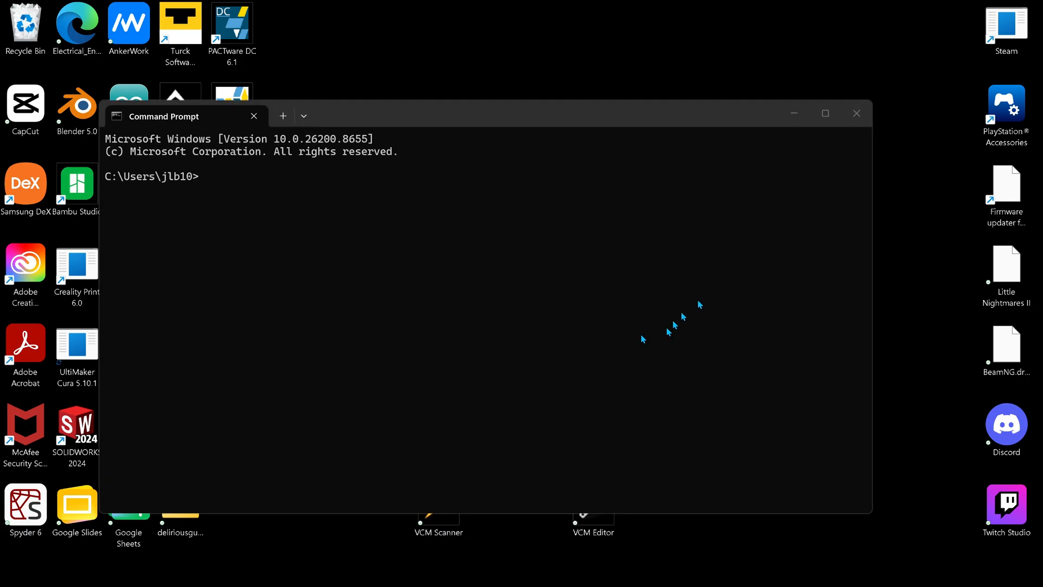
pyautogui.moveTo(523, 121); pyautogui.dragTo(679, 99)
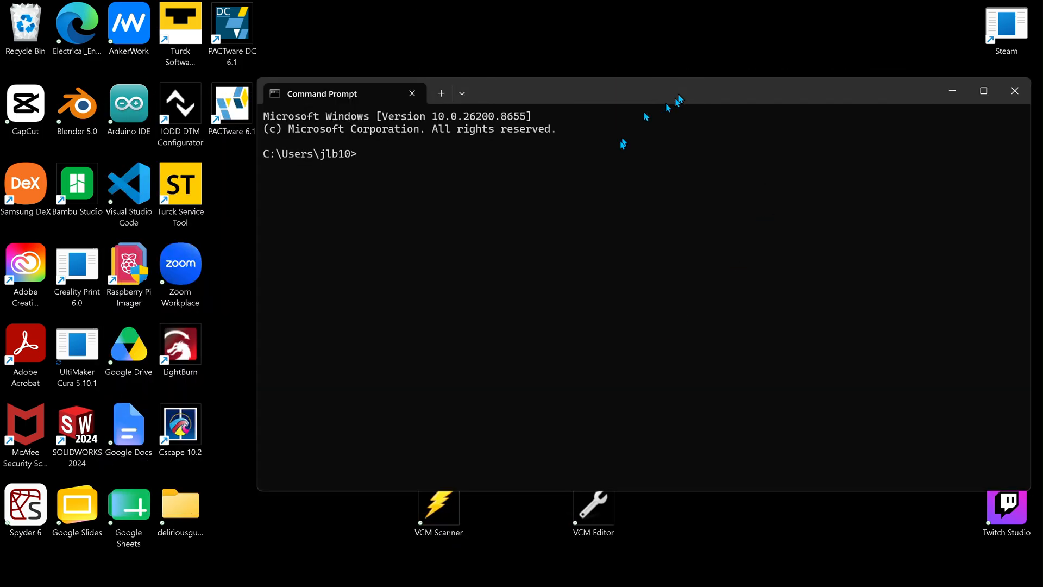
# Step: In Turck Service Tool, search for network devices, check the TBEN-S2-4IOL's IP address, and close the tool without changing the configuration
pyautogui.doubleClick(190, 194)
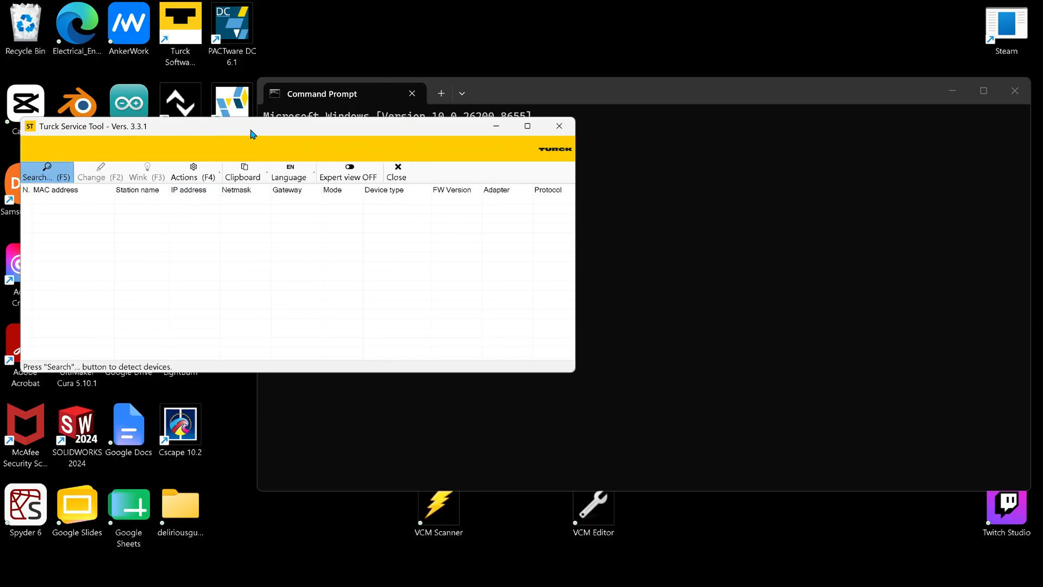
pyautogui.press('F5')
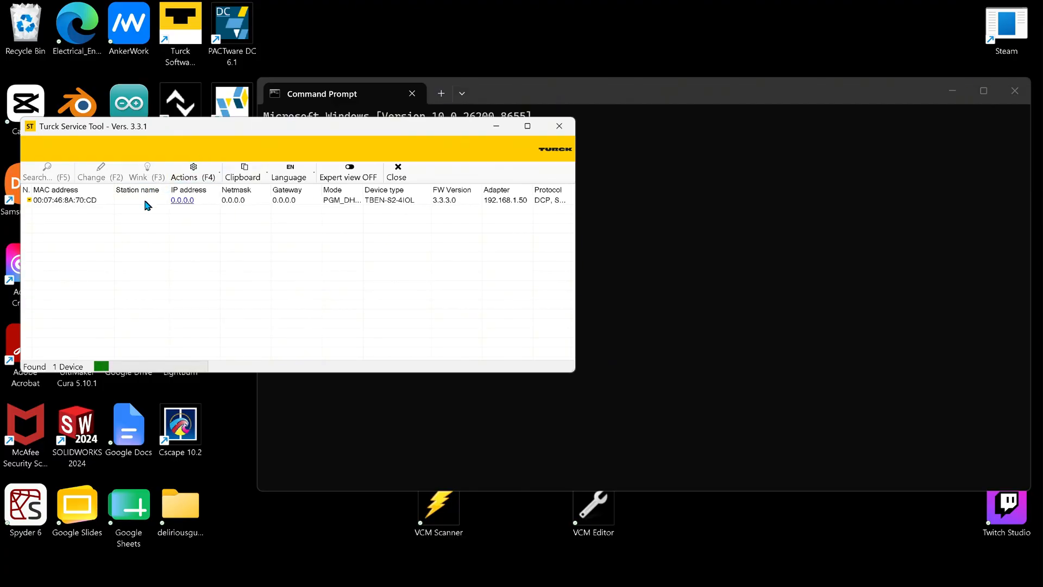
pyautogui.moveTo(242, 126); pyautogui.dragTo(263, 251)
pyautogui.click(135, 328)
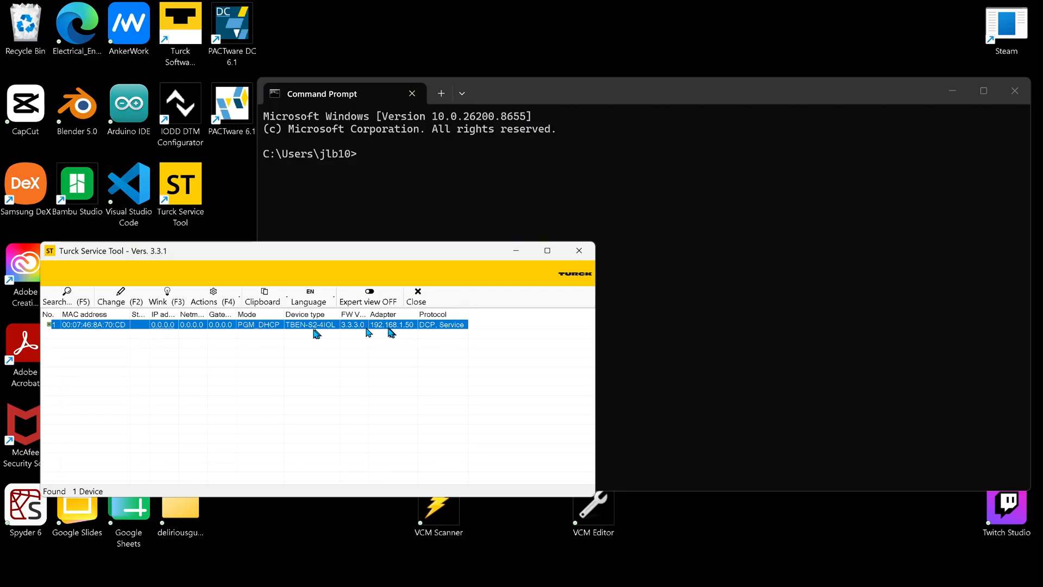
pyautogui.doubleClick(100, 328)
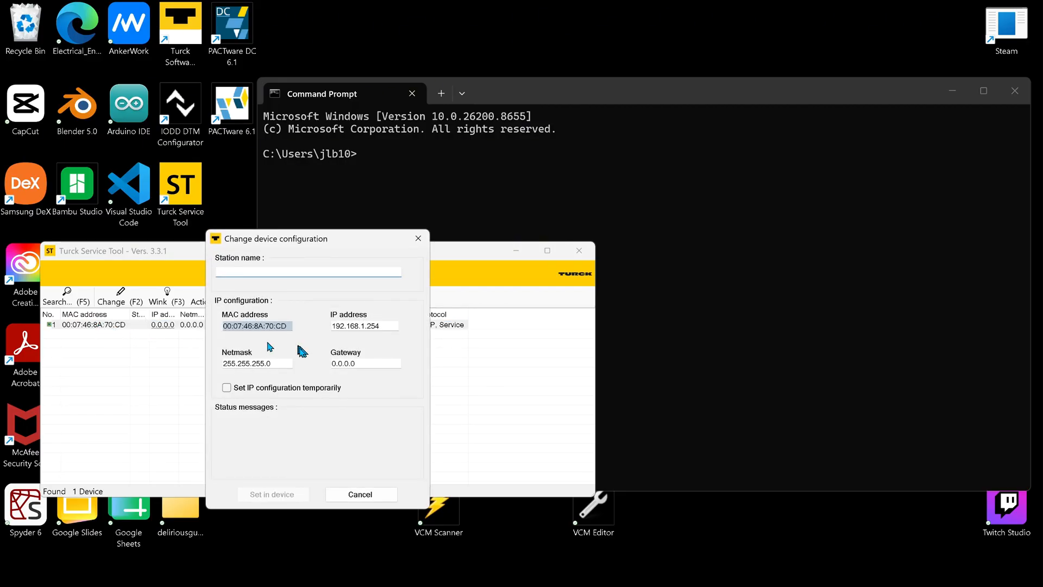
pyautogui.doubleClick(384, 326)
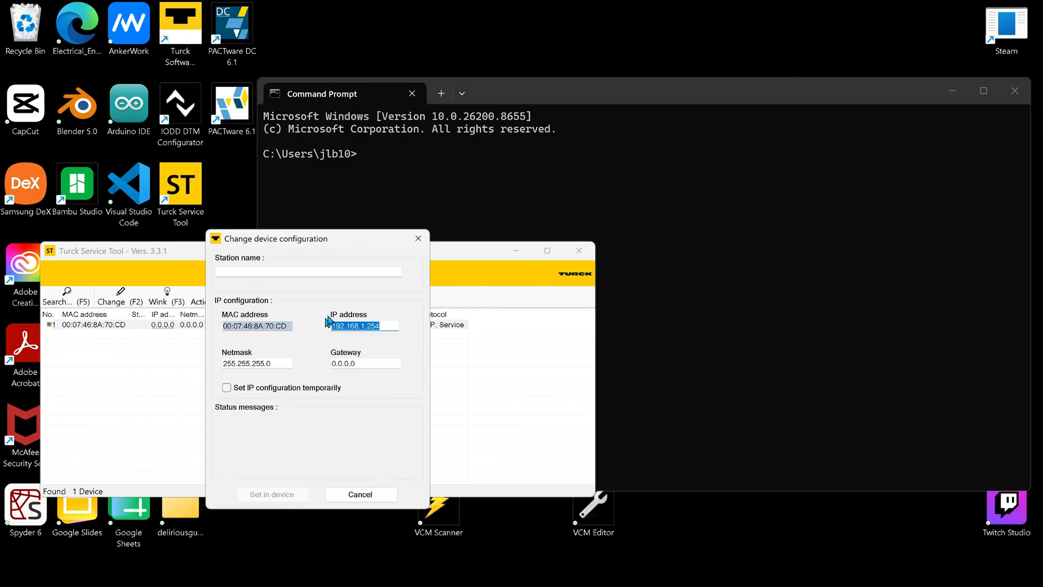
pyautogui.click(418, 238)
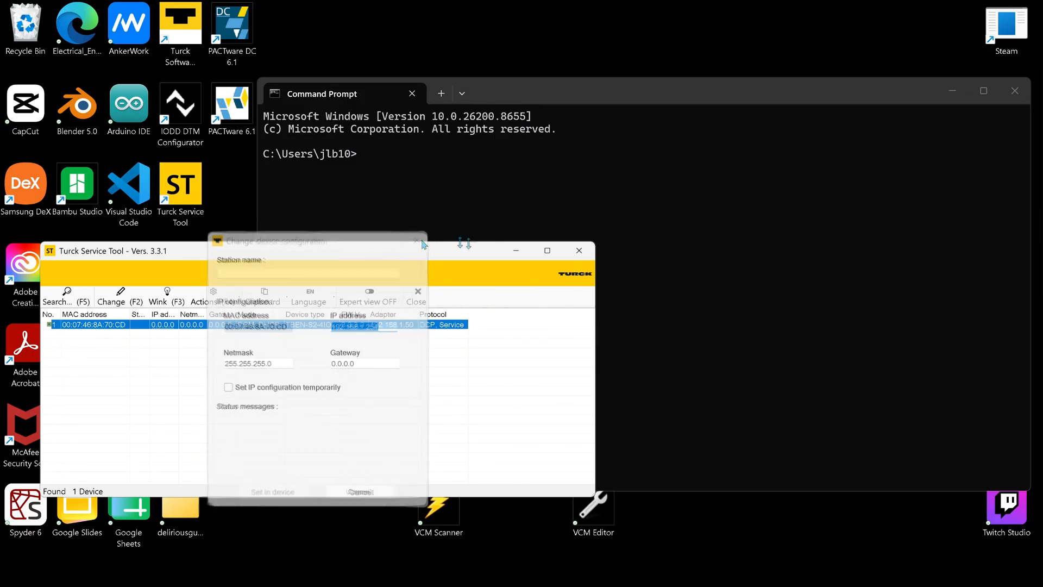
pyautogui.click(582, 256)
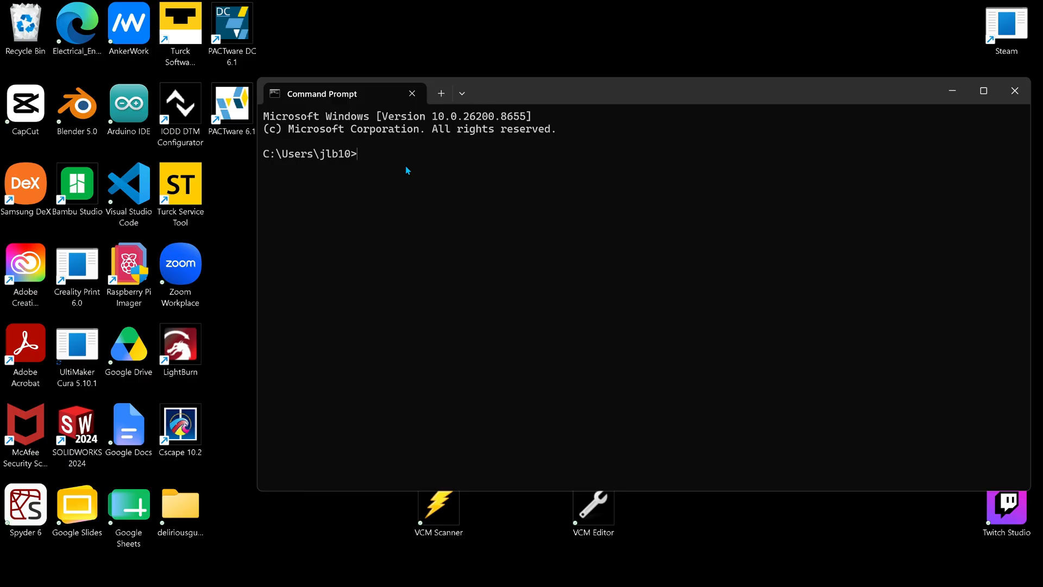
# Step: Ping the IO-Link master at 192.168.1.254 from Command Prompt, and close the window when the test completes
pyautogui.write('ping 192.168.1.254')
pyautogui.press('Return')
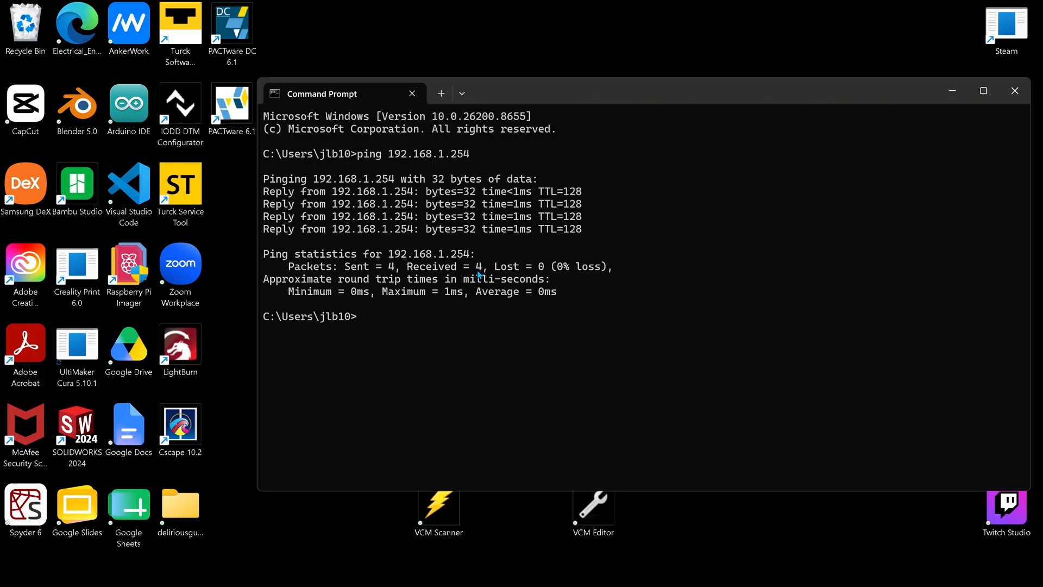
pyautogui.click(1012, 98)
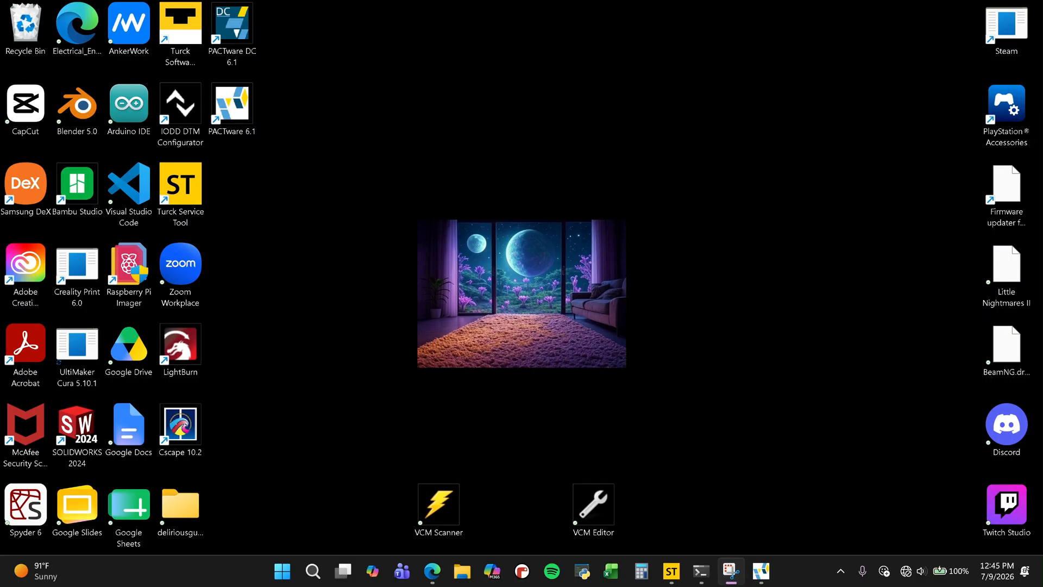
# Step: Return to PACTware and add the BL Service Ethernet communication DTM to the project
pyautogui.moveTo(760, 573)
pyautogui.click(755, 504)
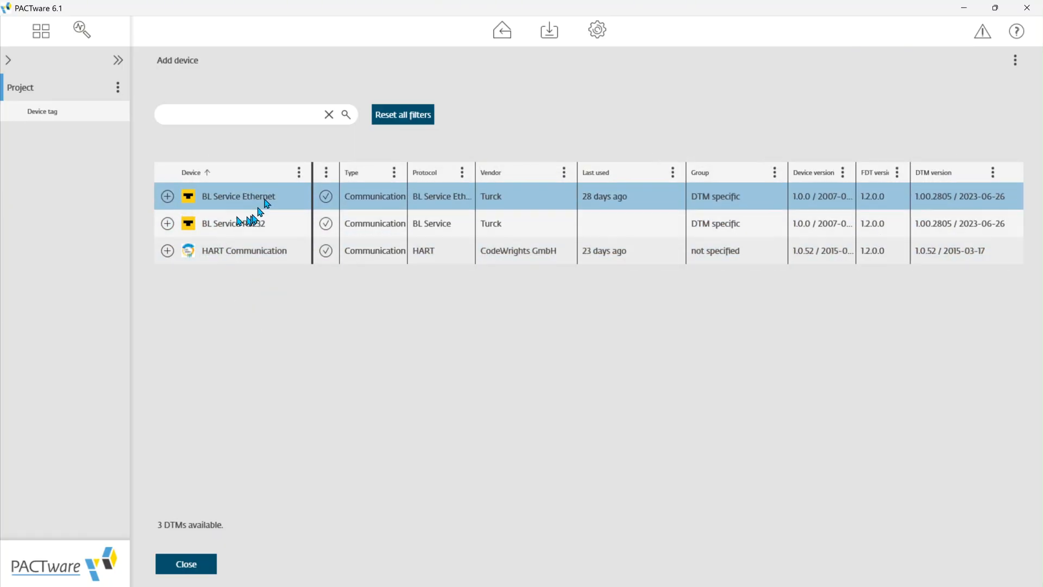
pyautogui.click(168, 197)
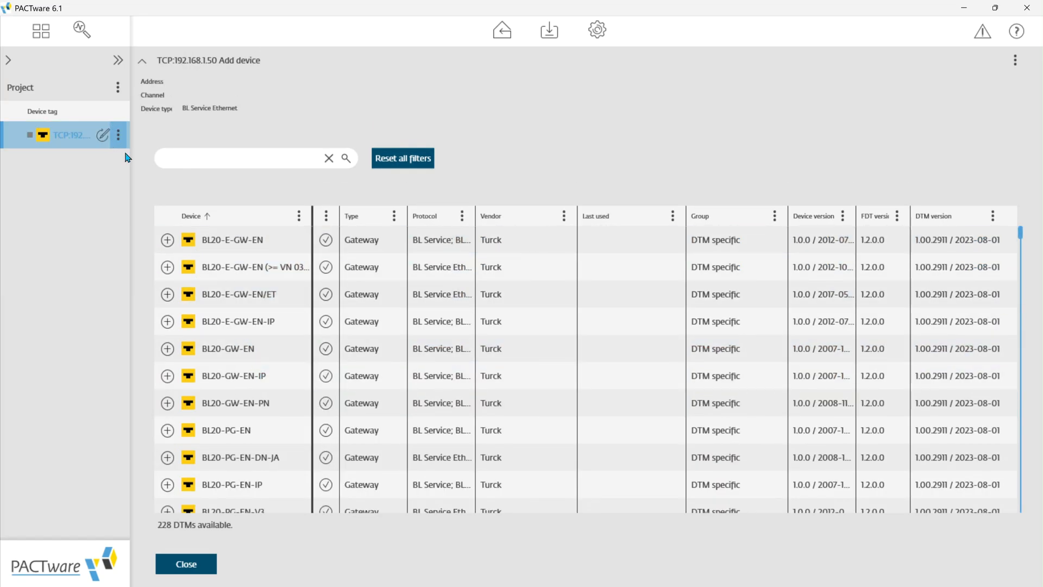
# Step: Search the device list for TBEN-S2-4IOL and add that gateway under BL Service Ethernet with IP address 192.168.1.254
pyautogui.click(315, 239)
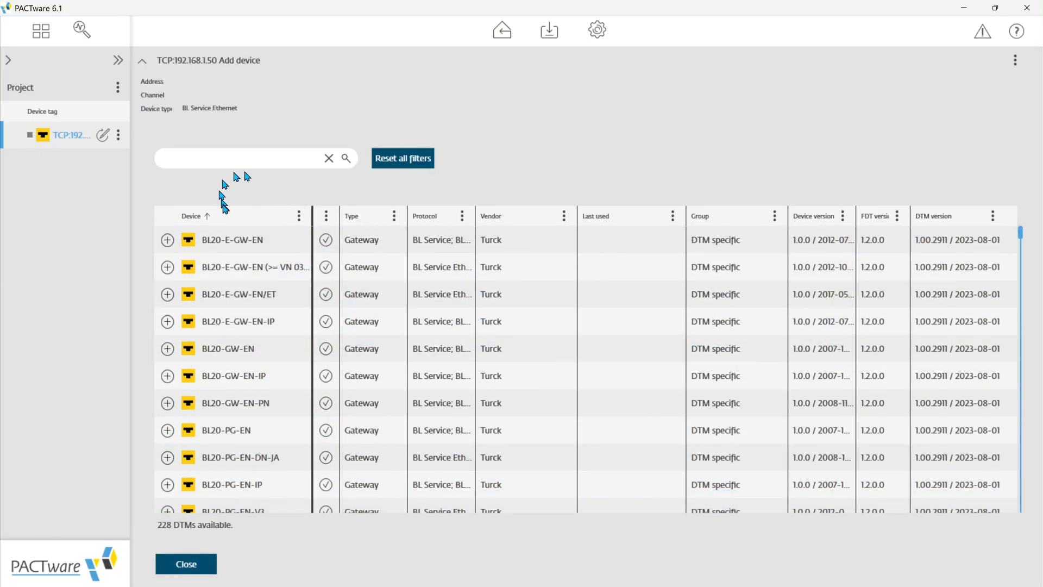
pyautogui.scroll(-3, 205, 373)
pyautogui.scroll(3, 261, 373)
pyautogui.write('TBEN')
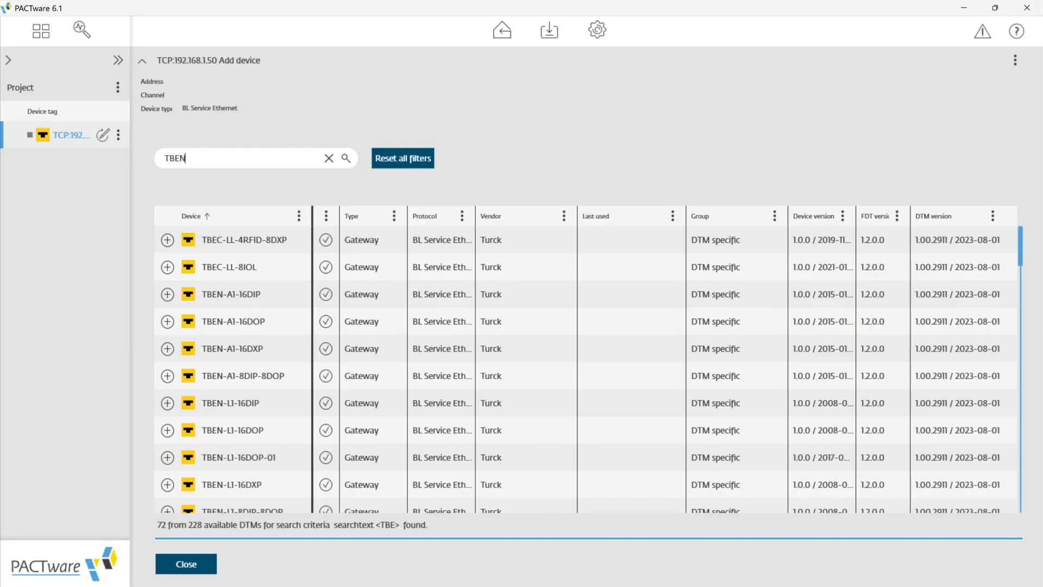
pyautogui.write('-')
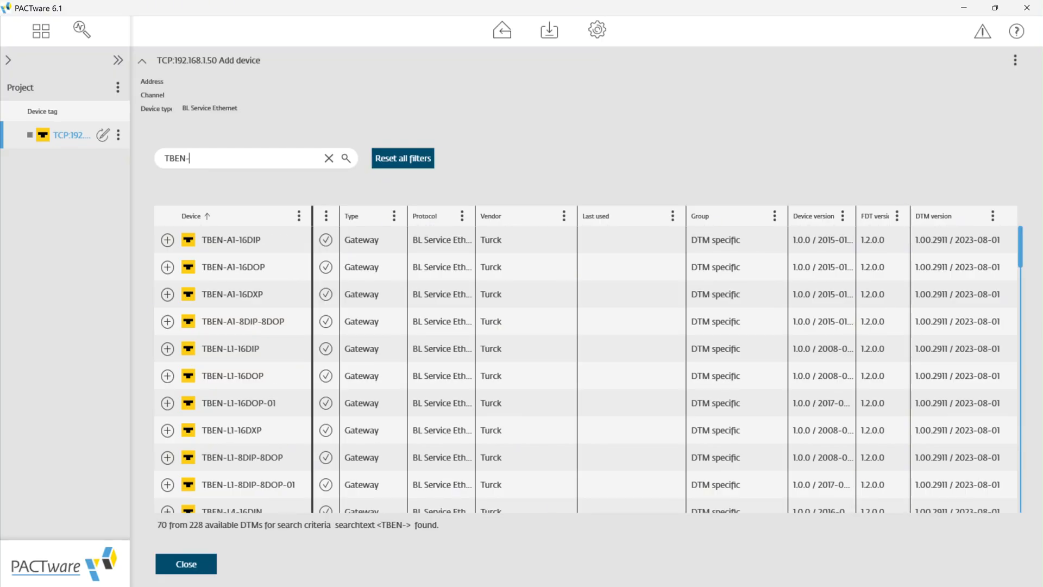
pyautogui.write('S2')
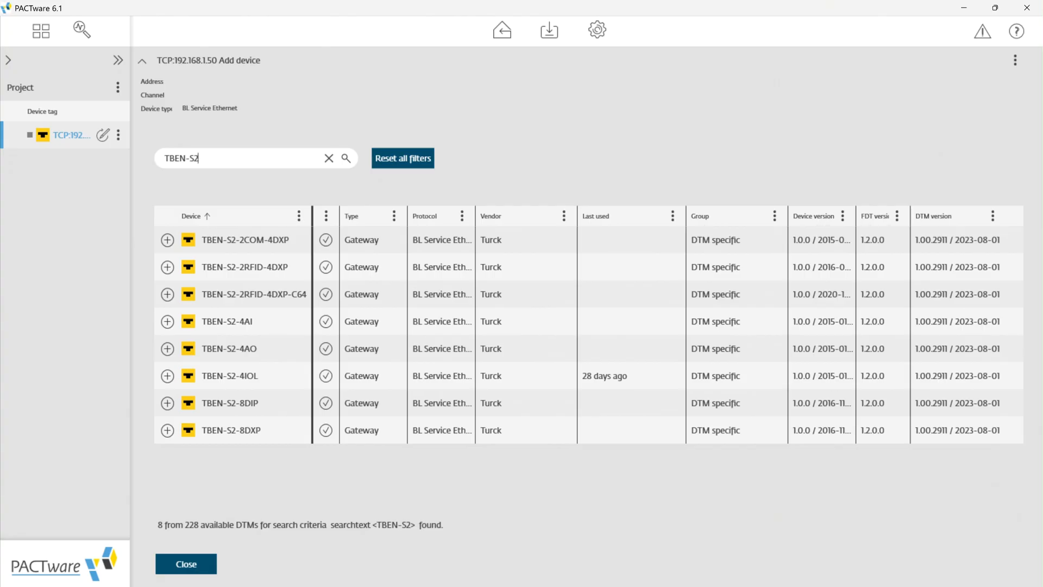
pyautogui.write('-')
pyautogui.write('-')
pyautogui.press('BackSpace')
pyautogui.write('4IOL')
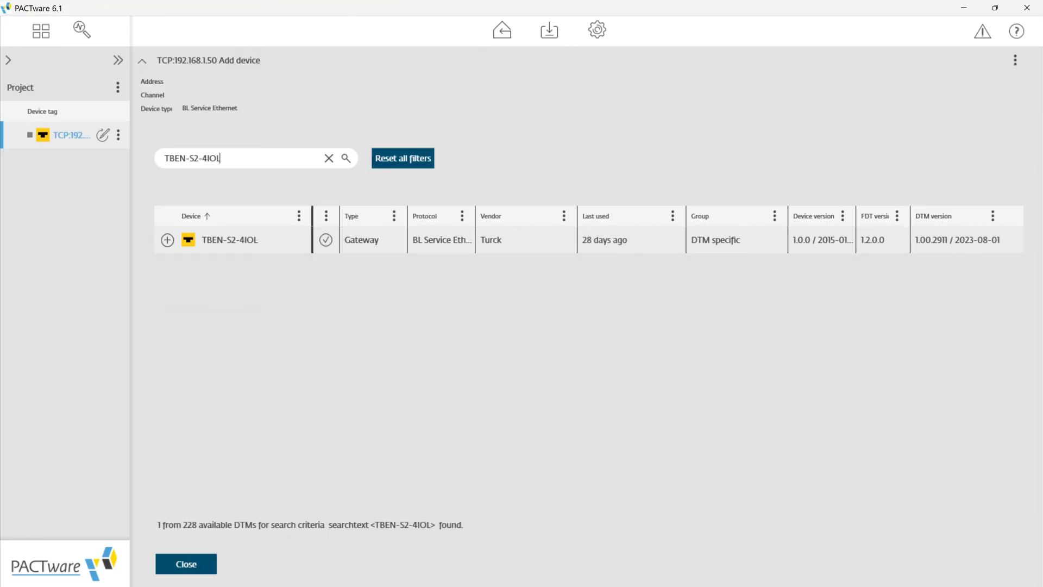
pyautogui.click(168, 241)
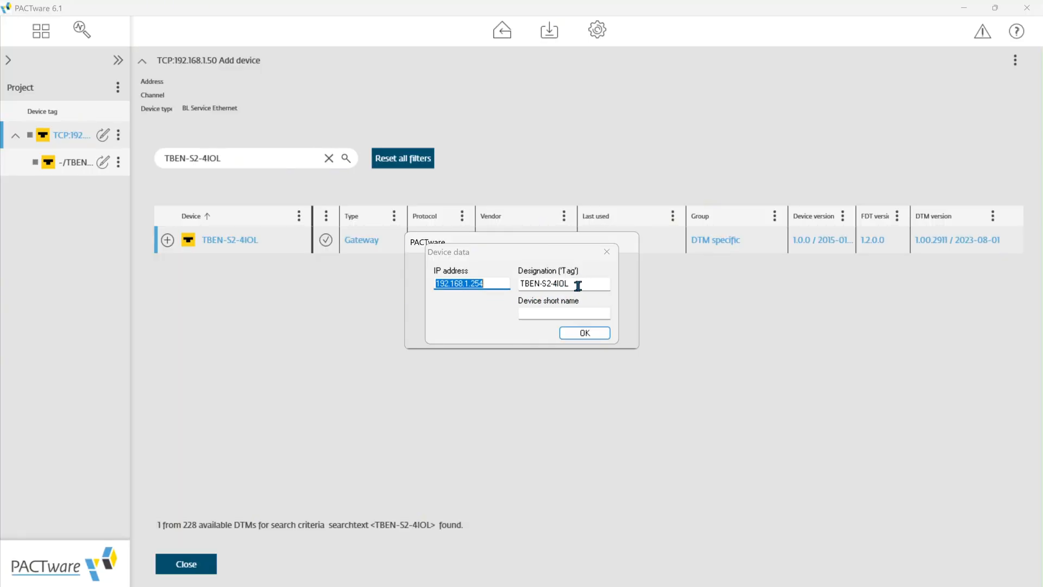
pyautogui.click(592, 333)
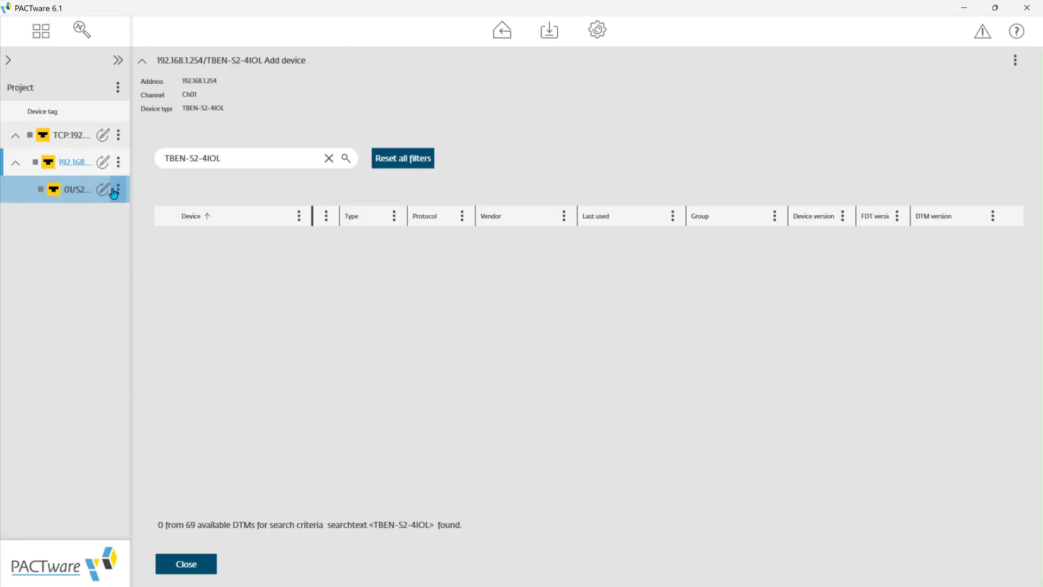
# Step: Add the Festo SOOE-BS-R-PNLK-T sensor to Port 2 of the 01/S2-4IOL module, clearing the old device search
pyautogui.click(75, 193)
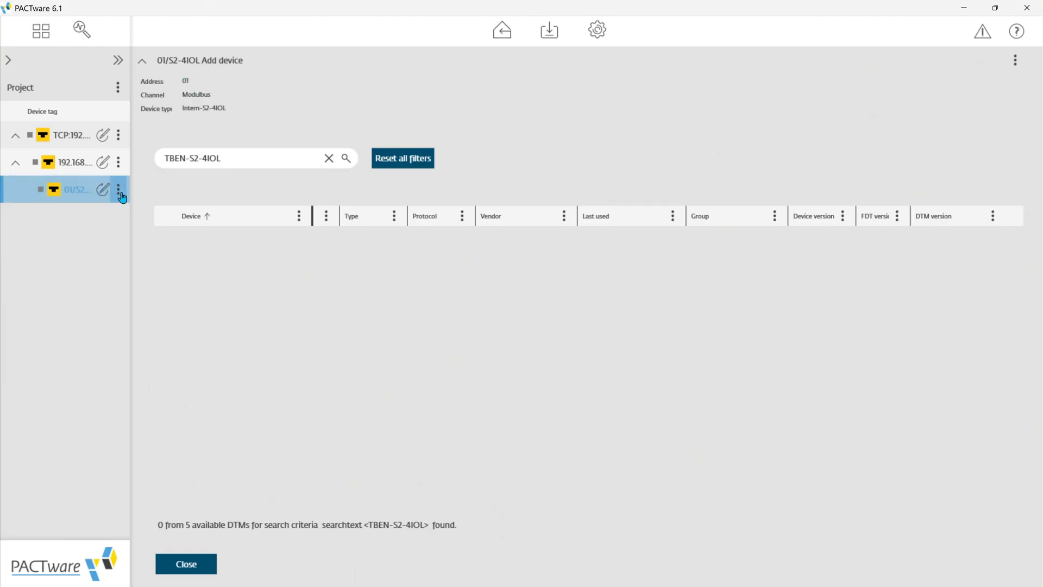
pyautogui.click(330, 158)
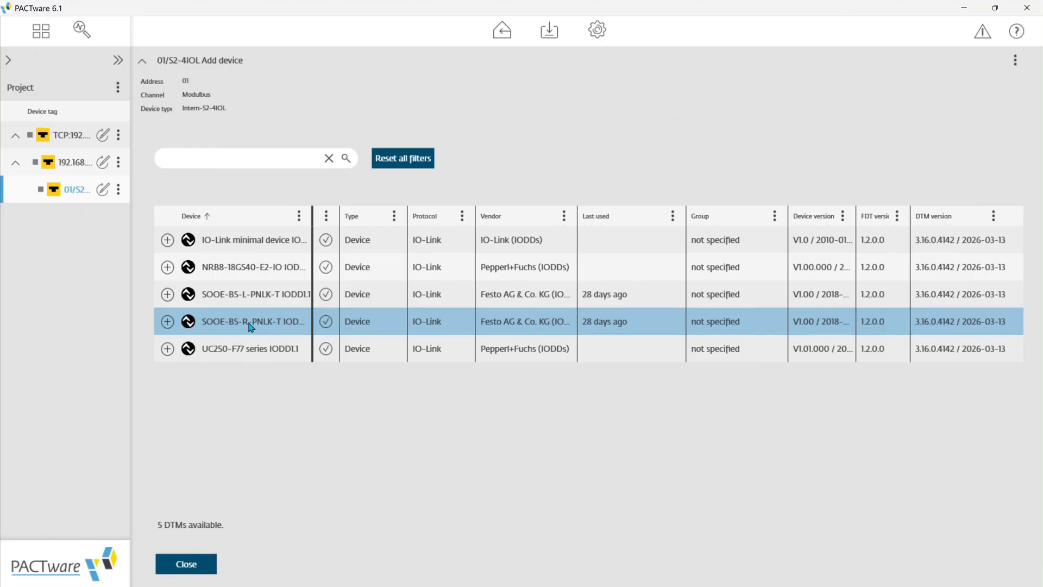
pyautogui.click(167, 322)
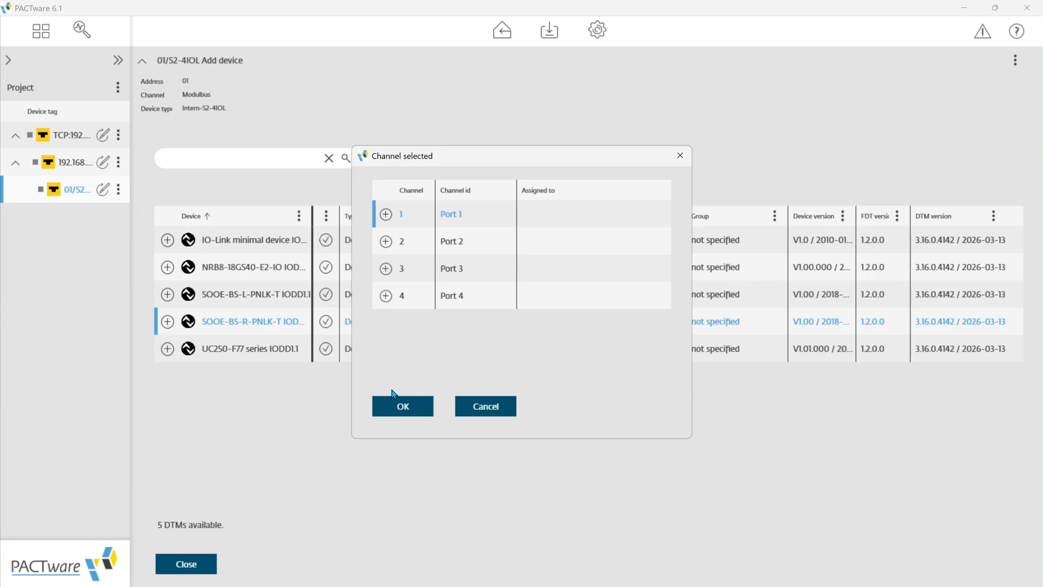
pyautogui.click(385, 240)
pyautogui.click(402, 409)
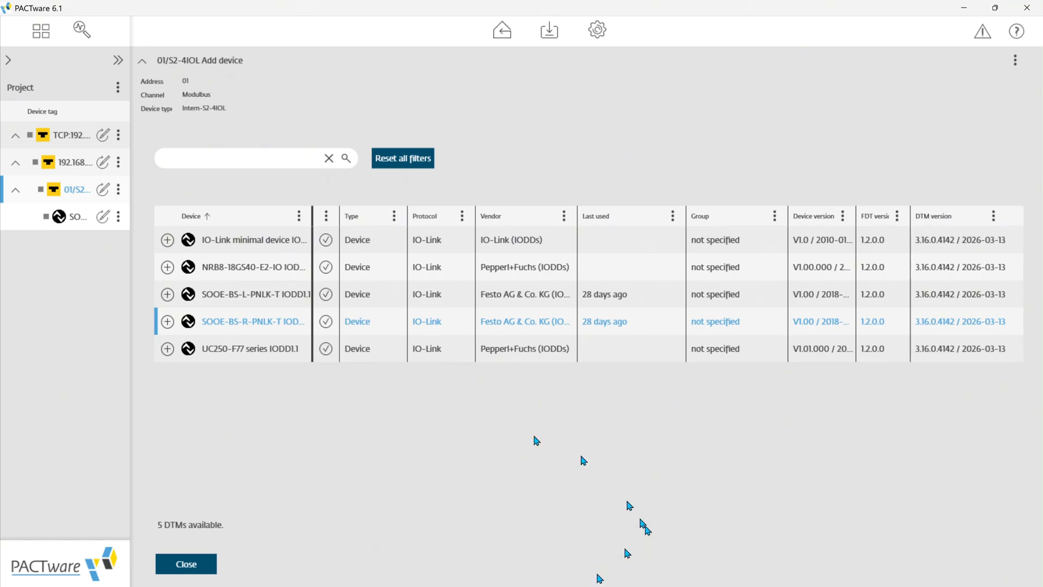
# Step: Add the Pepperl+Fuchs UC250-F77 series sensor to Port 1 and the NRB8-18GS40-E2-IO sensor to Port 3
pyautogui.click(168, 348)
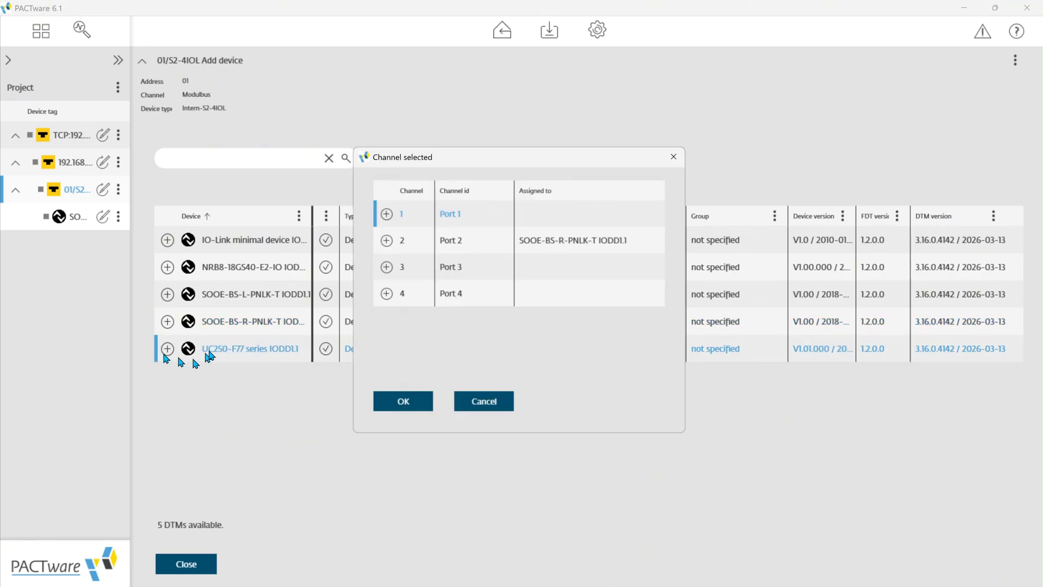
pyautogui.click(385, 214)
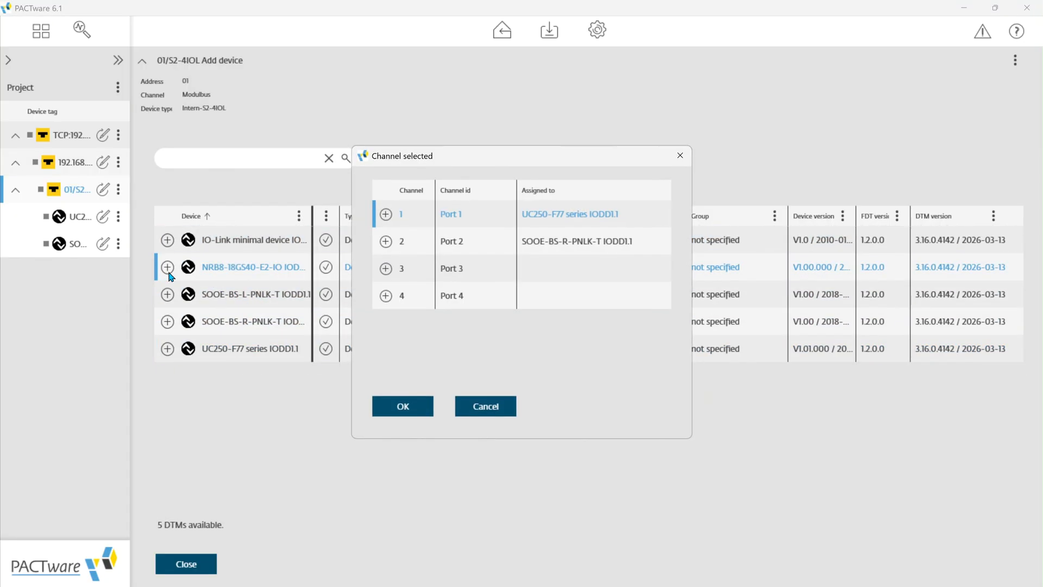
pyautogui.click(403, 272)
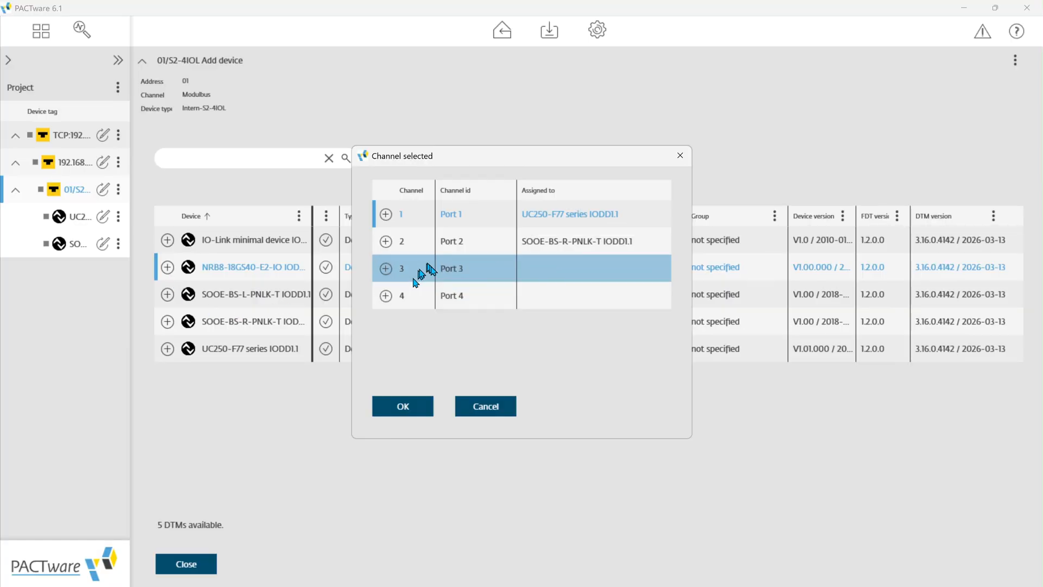
pyautogui.click(408, 407)
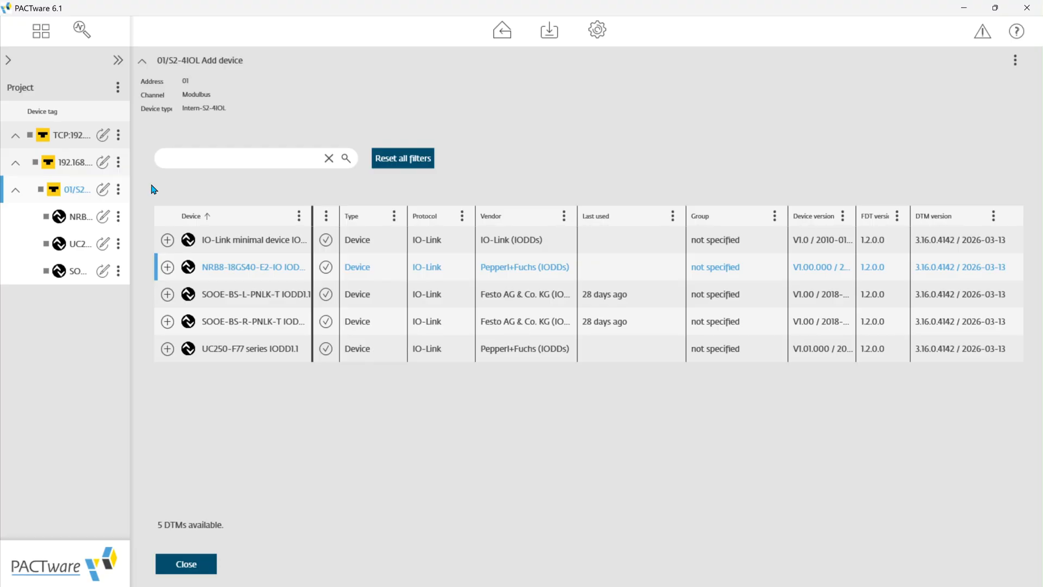
# Step: Connect the BL Service Ethernet interface and the TBEN-S2-4IOL gateway online
pyautogui.click(118, 137)
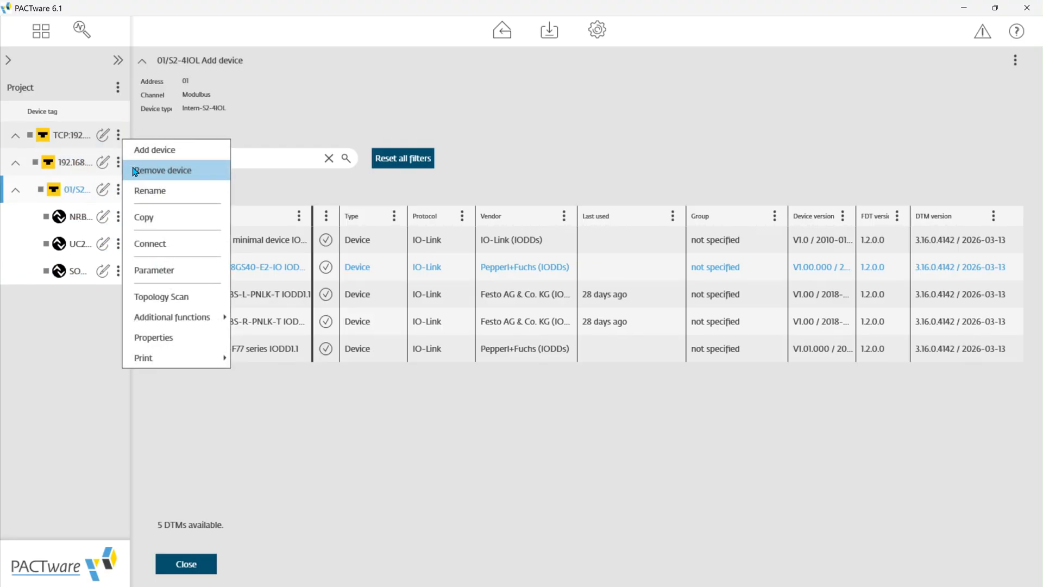
pyautogui.click(136, 150)
pyautogui.click(119, 135)
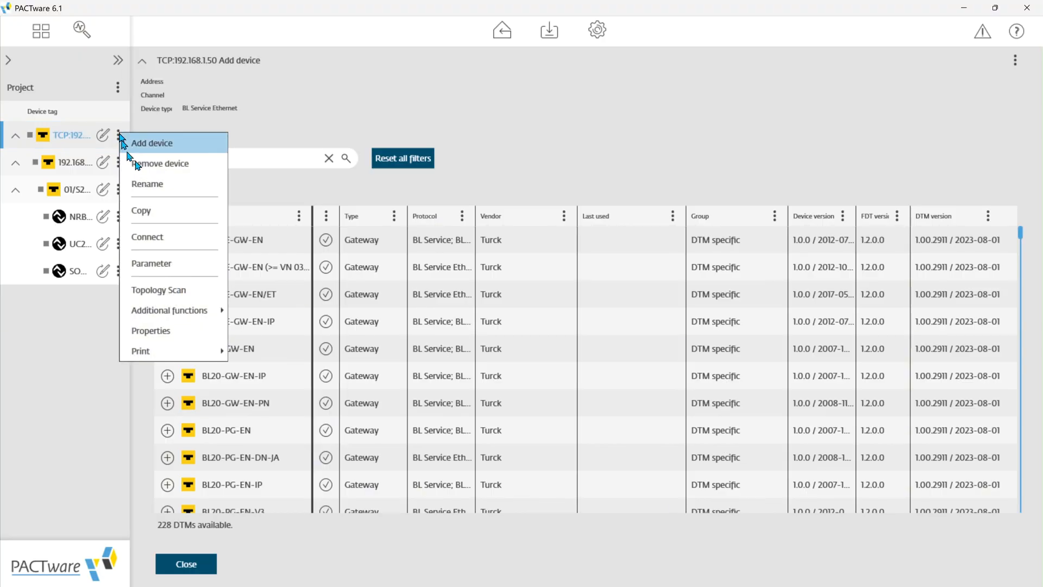
pyautogui.click(177, 249)
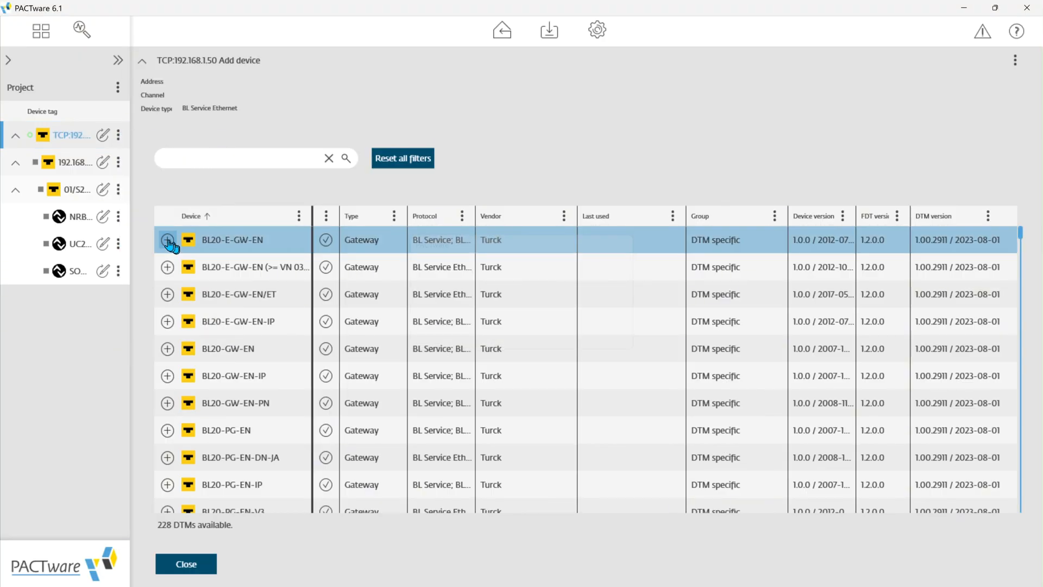
pyautogui.click(118, 165)
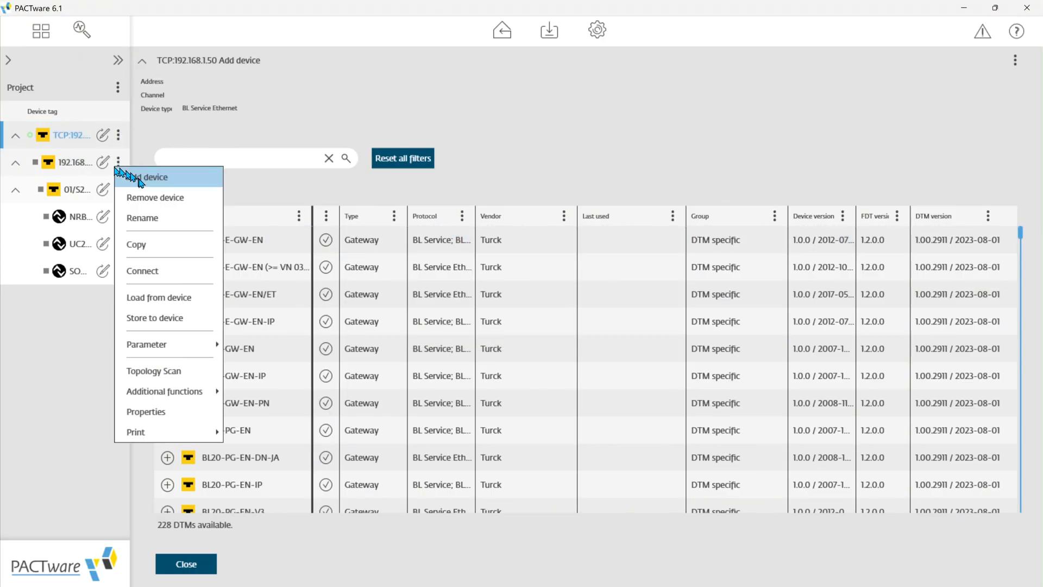
pyautogui.click(172, 275)
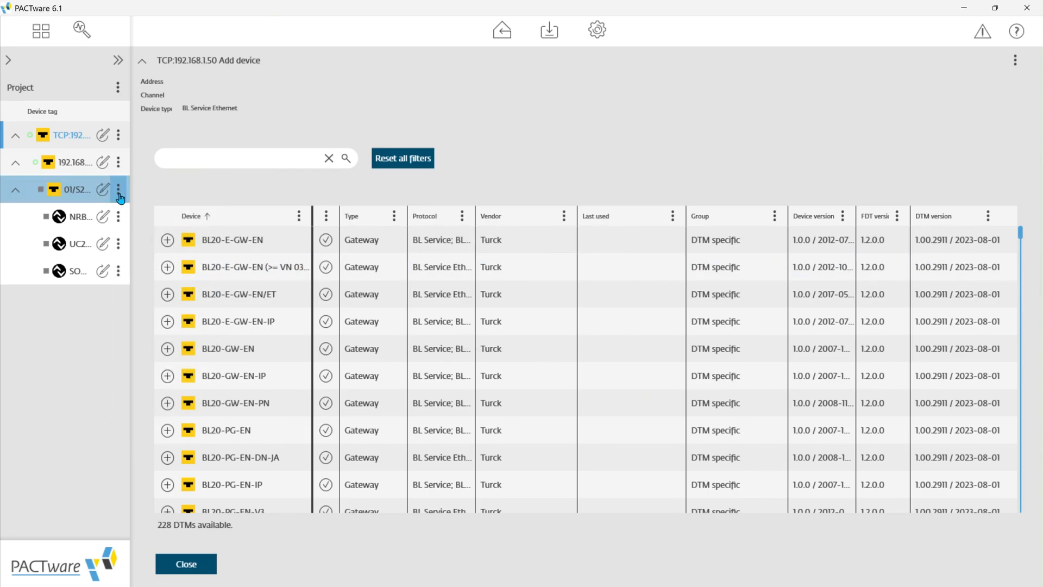
# Step: Connect the 01/S2-4IOL module and its three sensors online: the NRB8 inductive sensor, the UC250 ultrasonic sensor and the Festo SOOE sensor
pyautogui.click(119, 196)
pyautogui.click(201, 317)
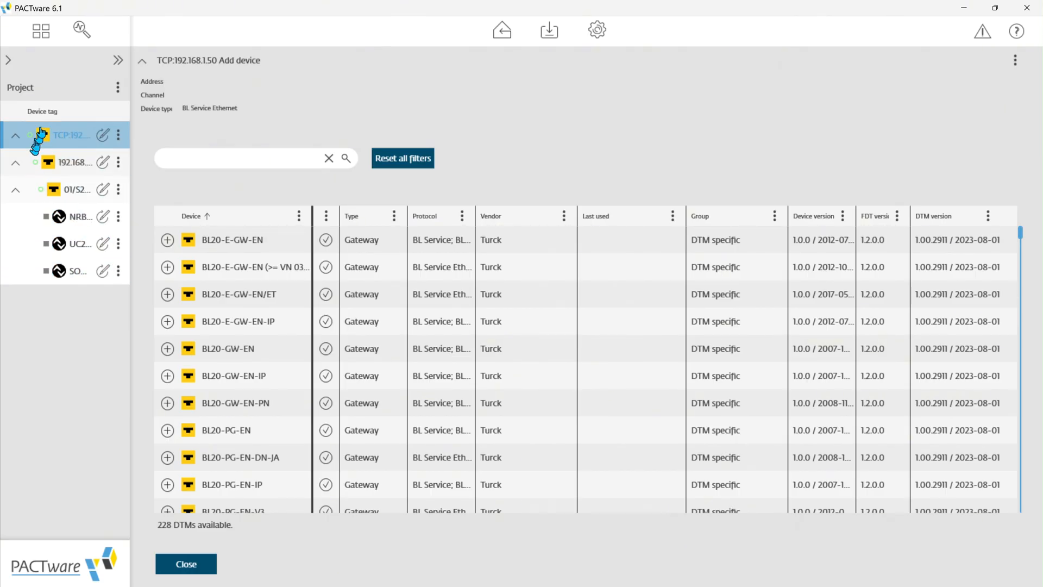
pyautogui.click(117, 217)
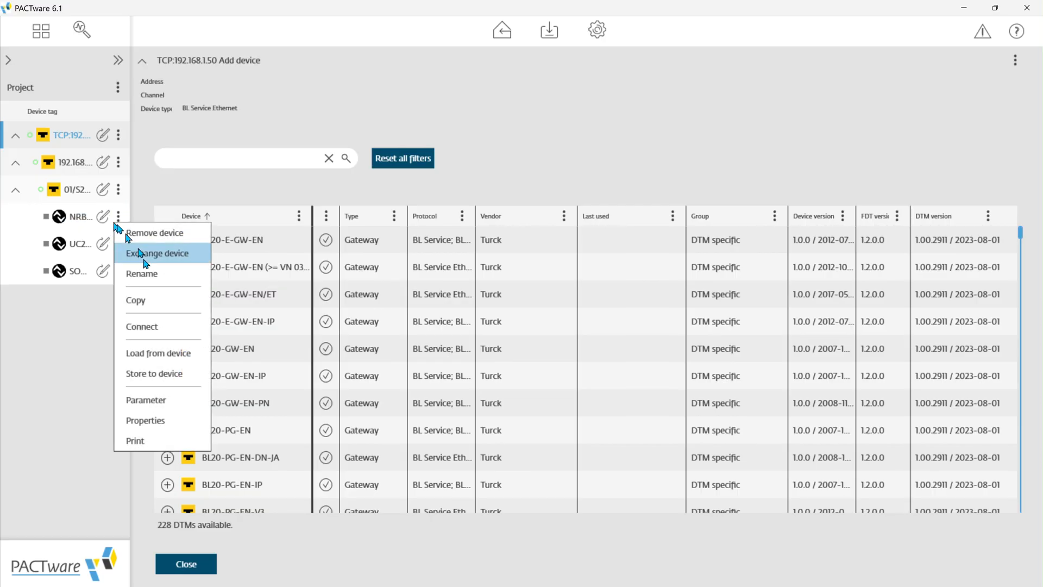
pyautogui.click(150, 322)
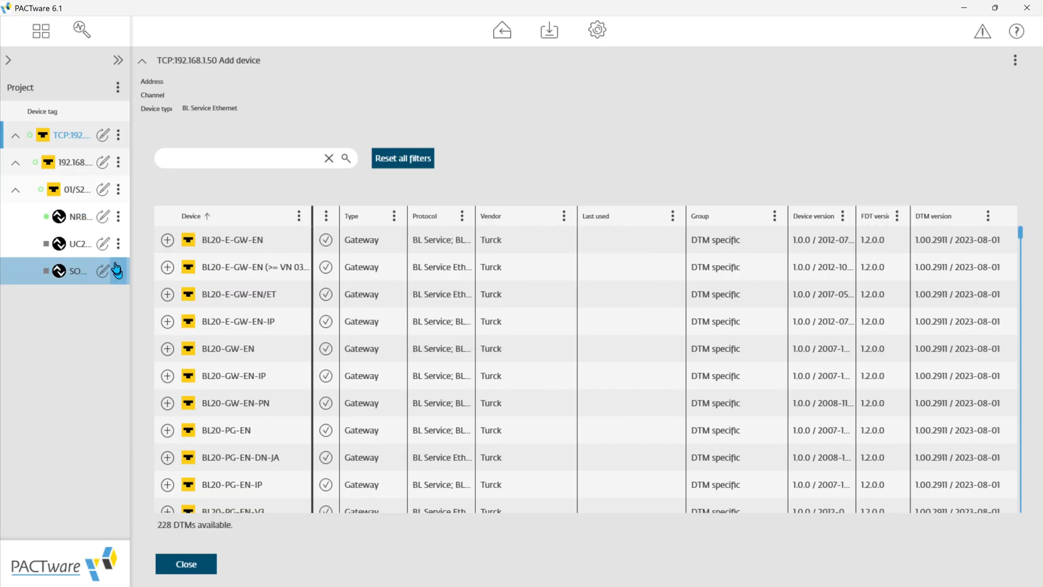
pyautogui.click(118, 244)
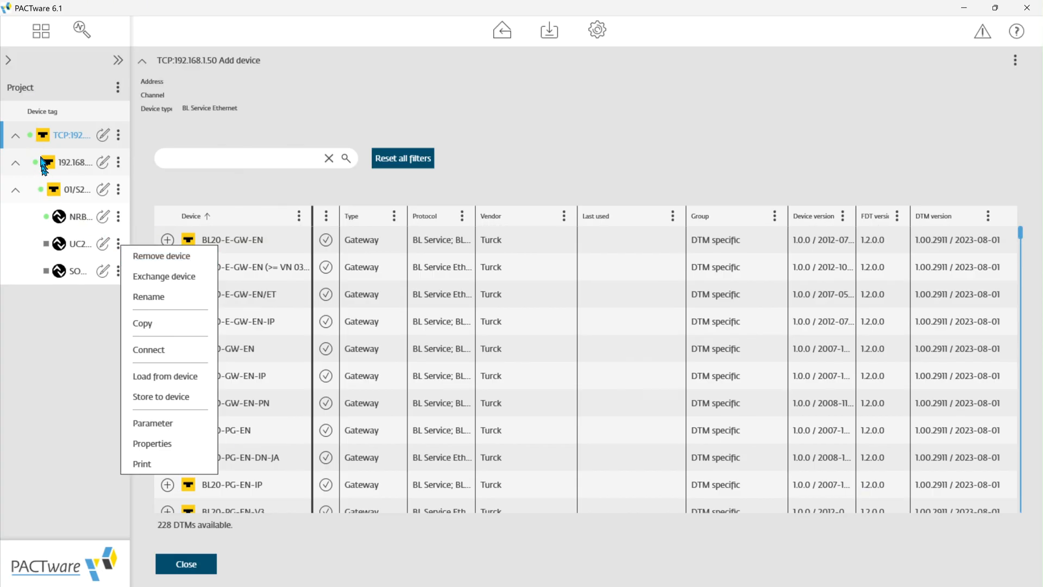
pyautogui.click(166, 350)
pyautogui.click(118, 271)
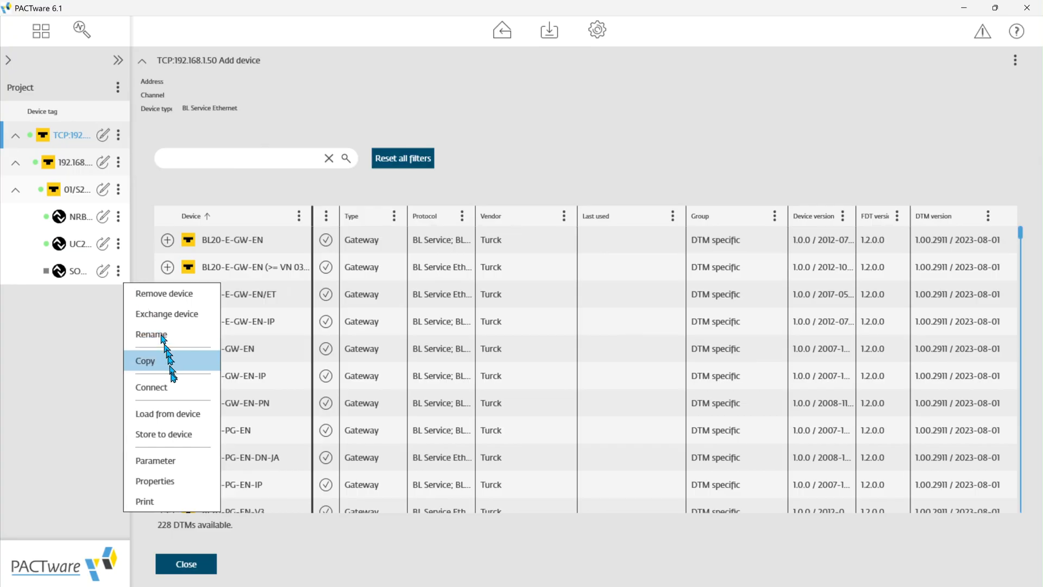
pyautogui.click(175, 384)
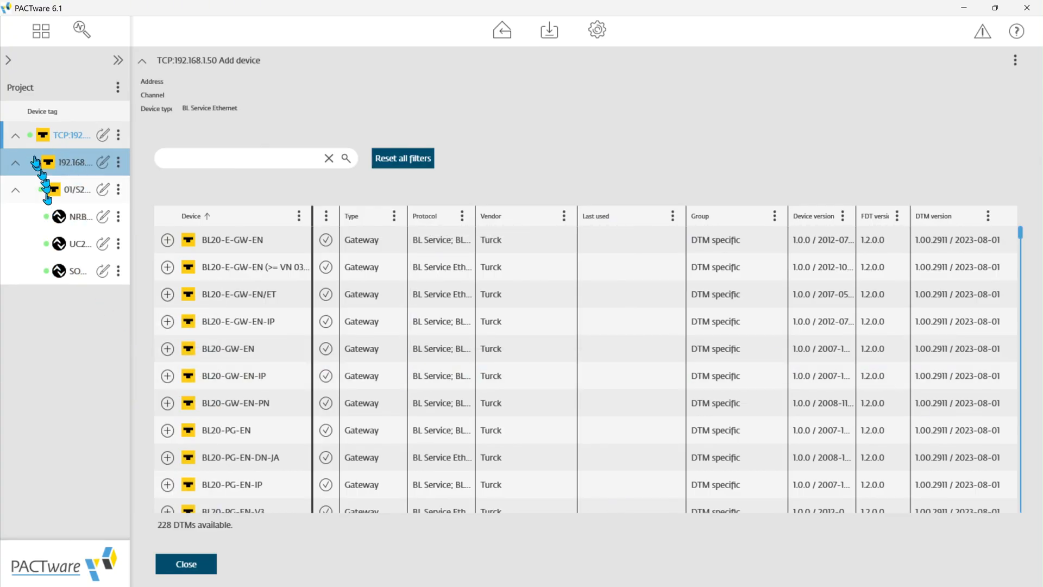